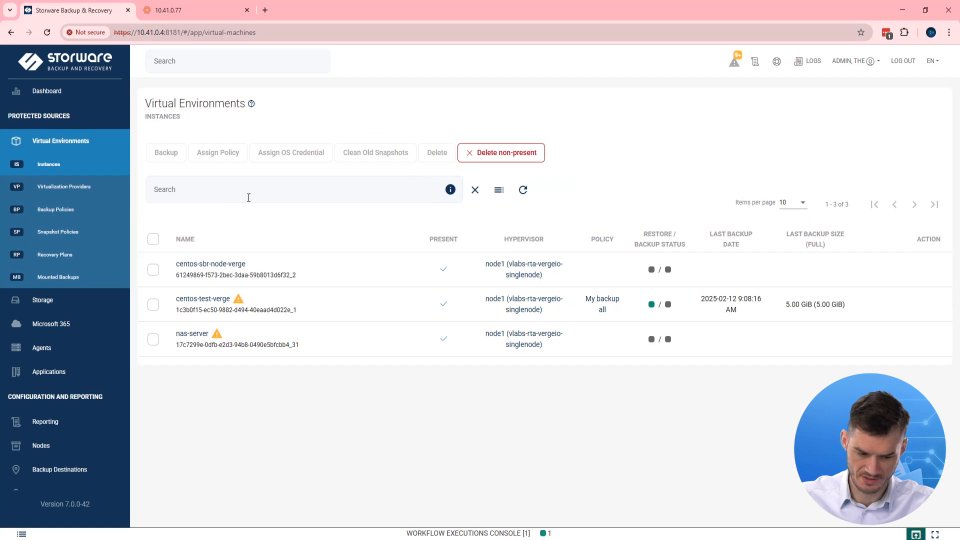
pyautogui.click(99, 195)
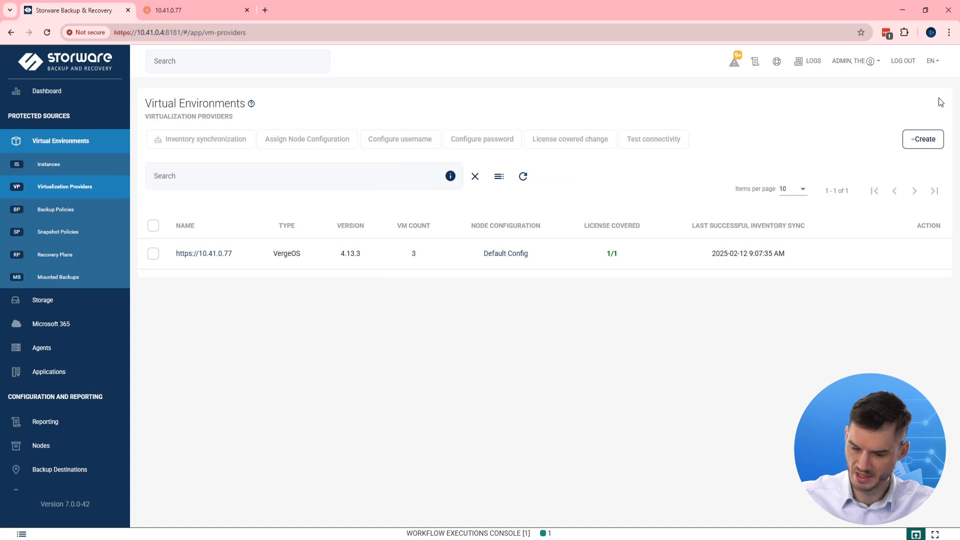
# - Begin a new VergeOS (Technical Preview) provider and reach its Verge settings needing a NAS service name
pyautogui.click(921, 146)
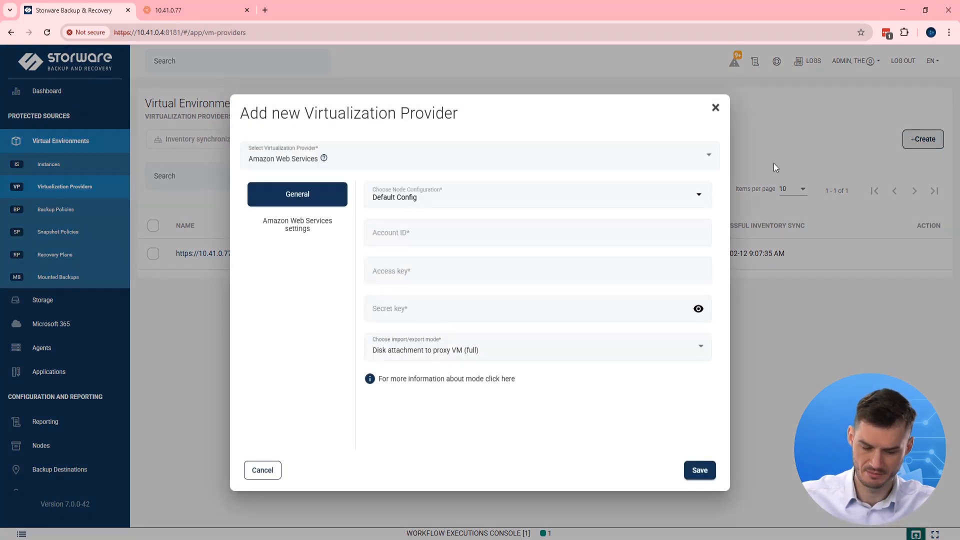
pyautogui.click(647, 155)
pyautogui.scroll(-7, 622, 228)
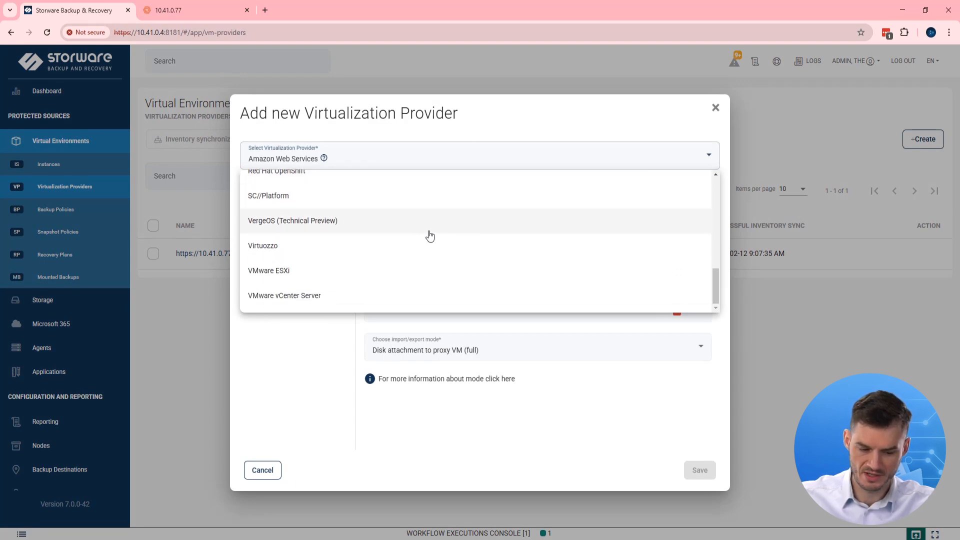
pyautogui.click(306, 230)
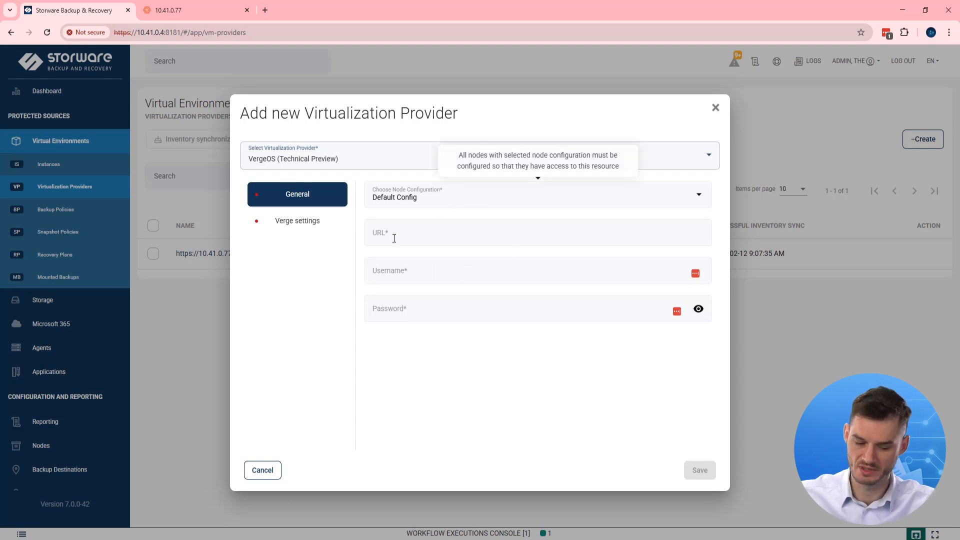
pyautogui.click(313, 223)
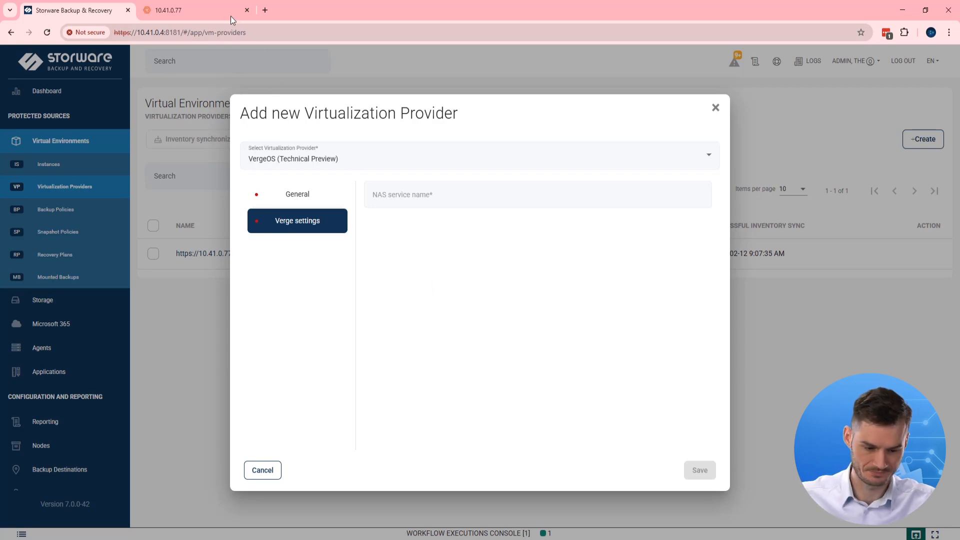
pyautogui.click(199, 13)
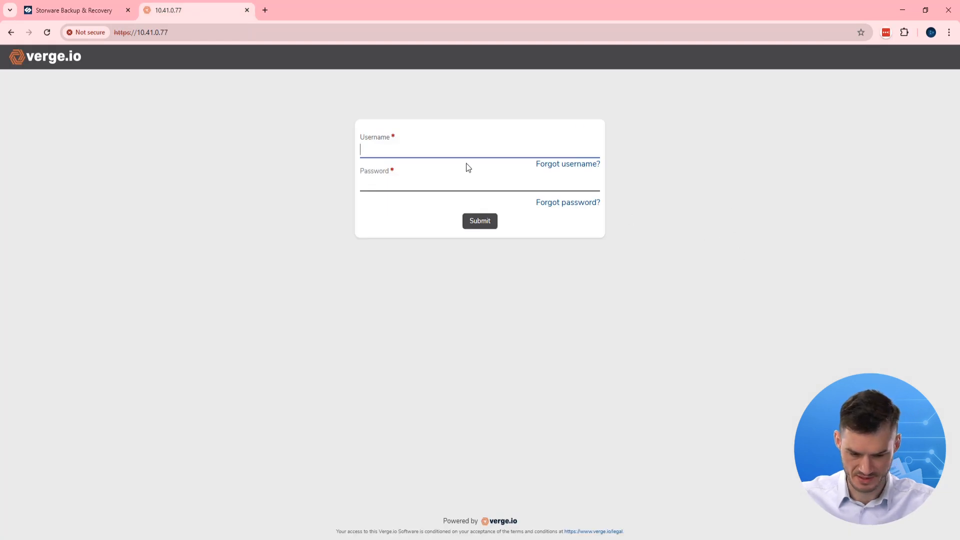
# - Log in to VergeOS as admin and open NAS Services, which lists the running nas-server
pyautogui.click(452, 152)
pyautogui.write('admin')
pyautogui.press('Tab')
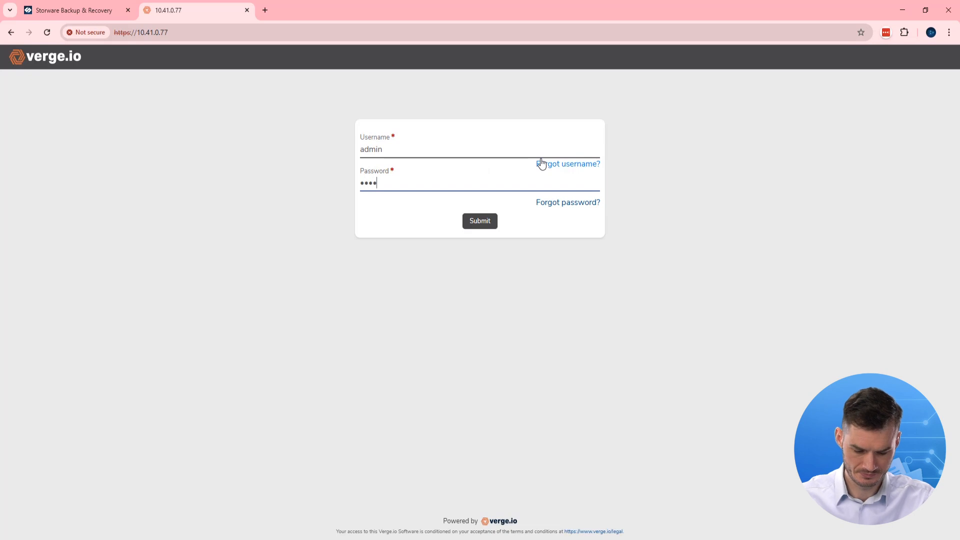
pyautogui.press('Return')
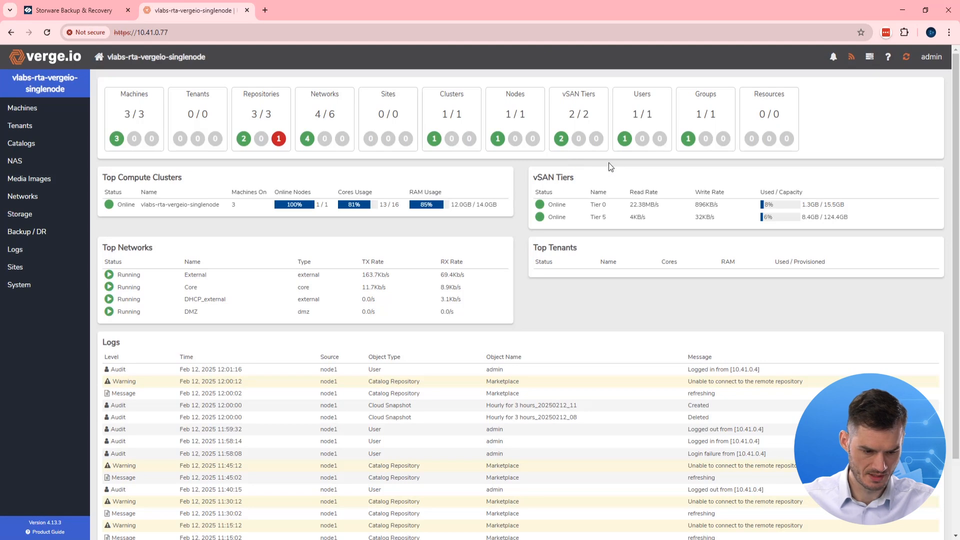
pyautogui.click(46, 165)
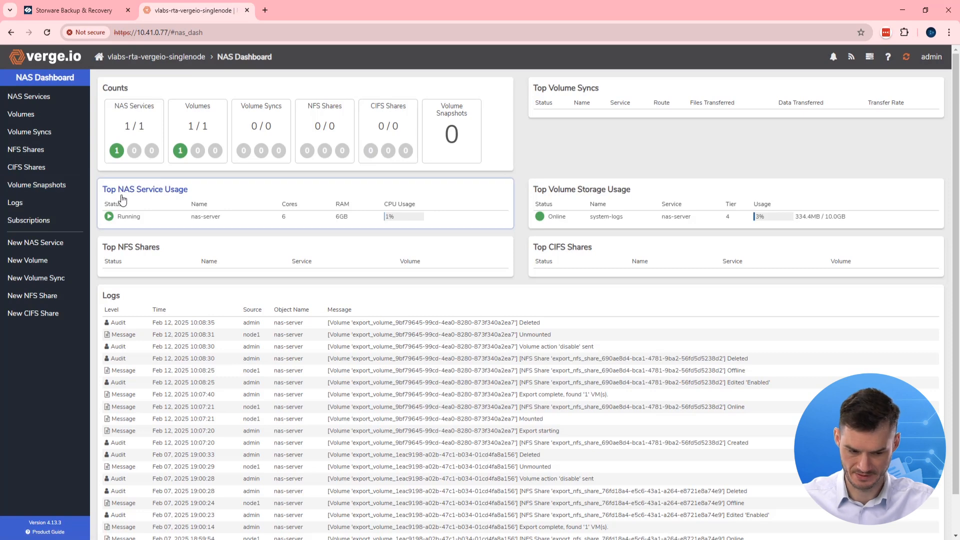
pyautogui.click(59, 99)
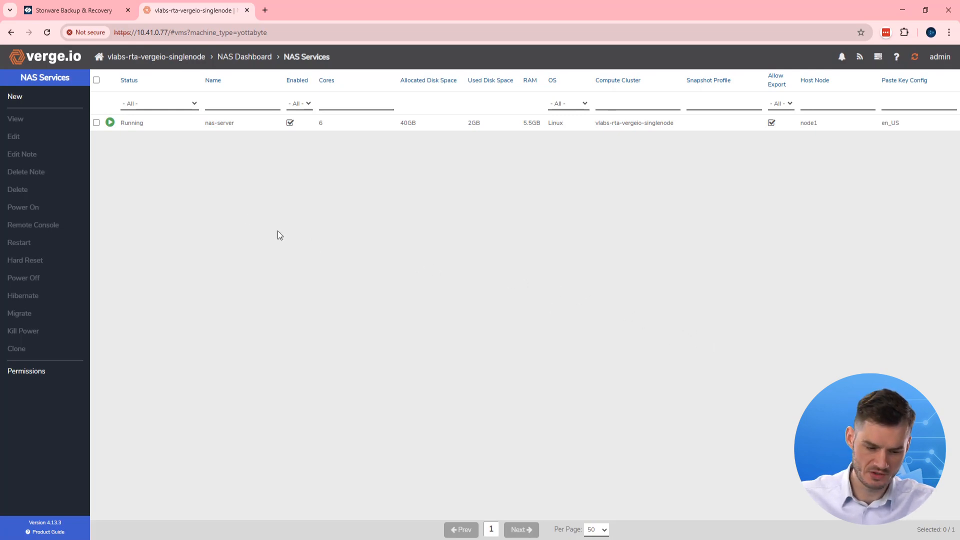
pyautogui.click(136, 125)
pyautogui.click(30, 136)
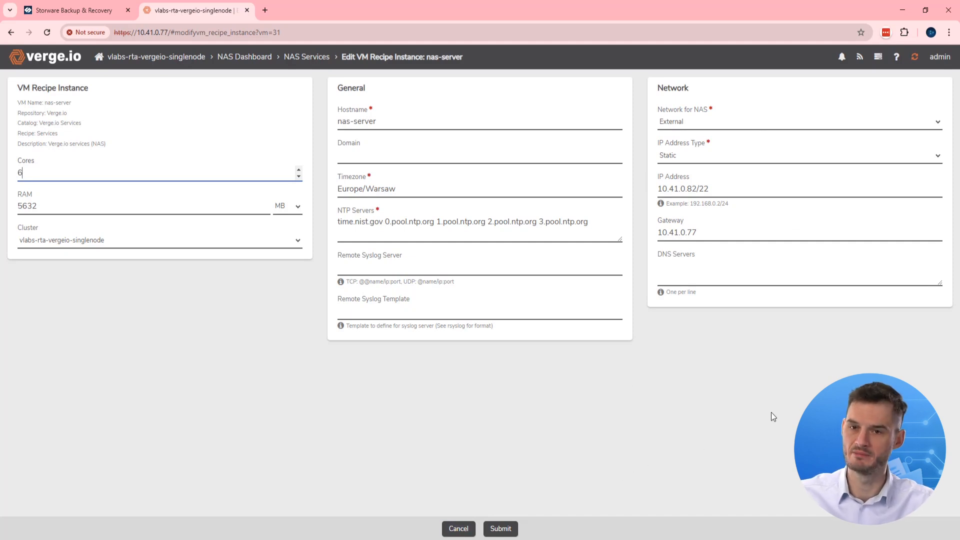
pyautogui.click(457, 528)
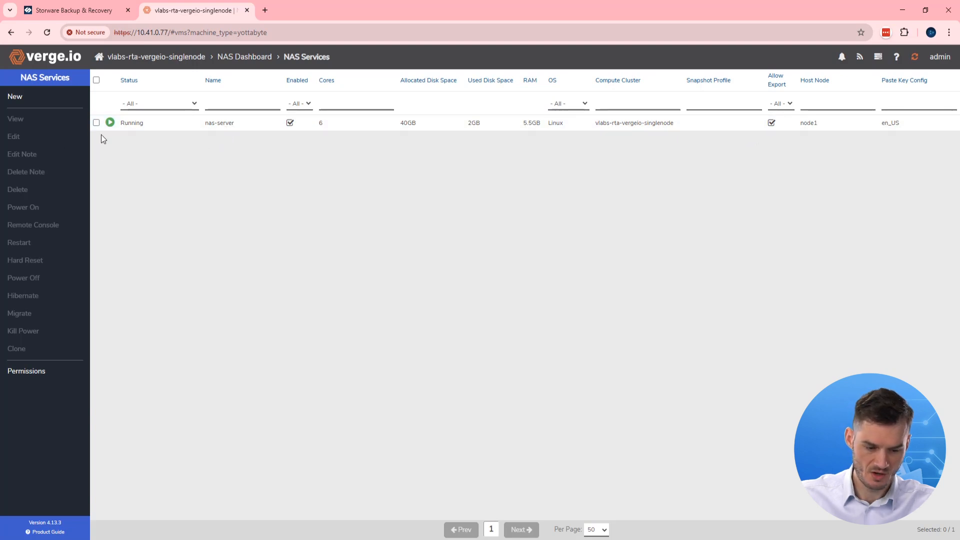
# - Open the nas-server service dashboard and view its NFS settings
pyautogui.click(147, 124)
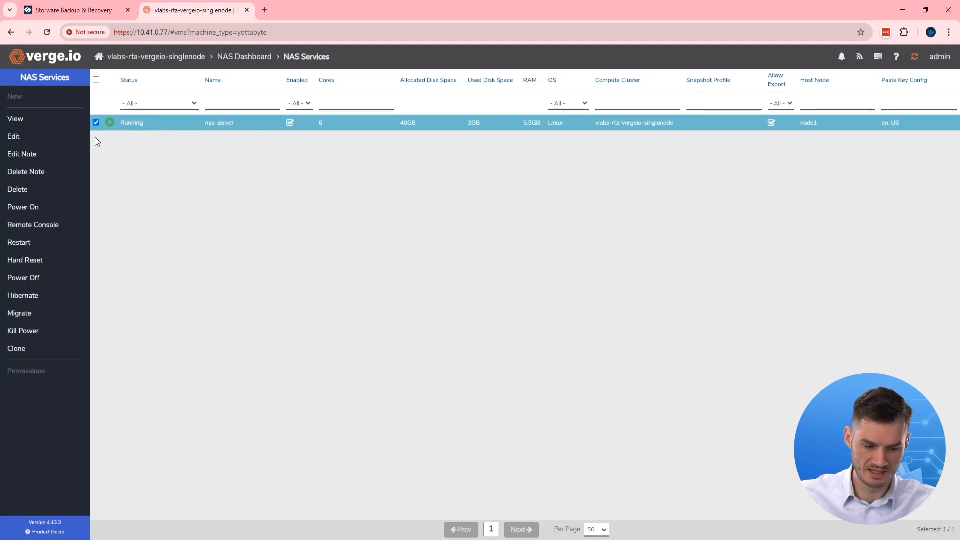
pyautogui.doubleClick(220, 125)
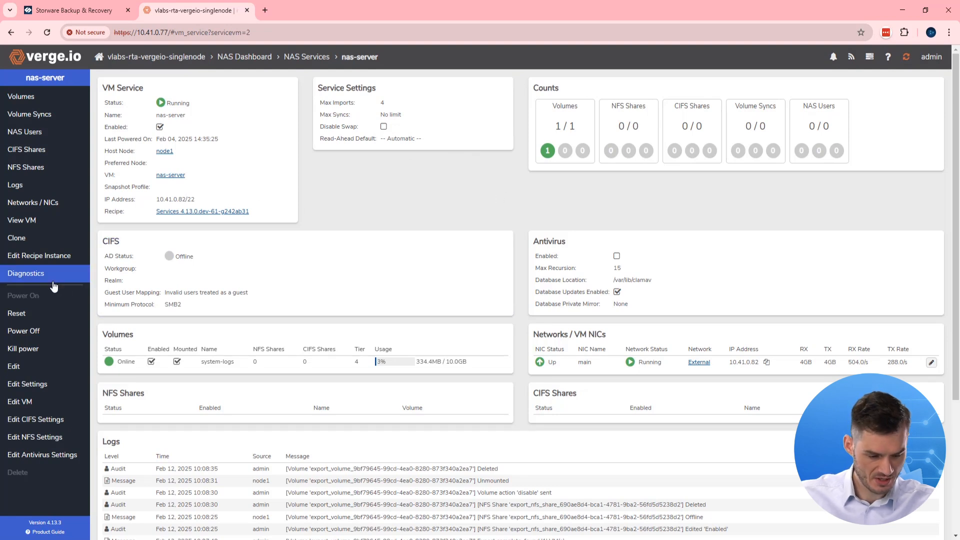
pyautogui.scroll(-1, 87, 300)
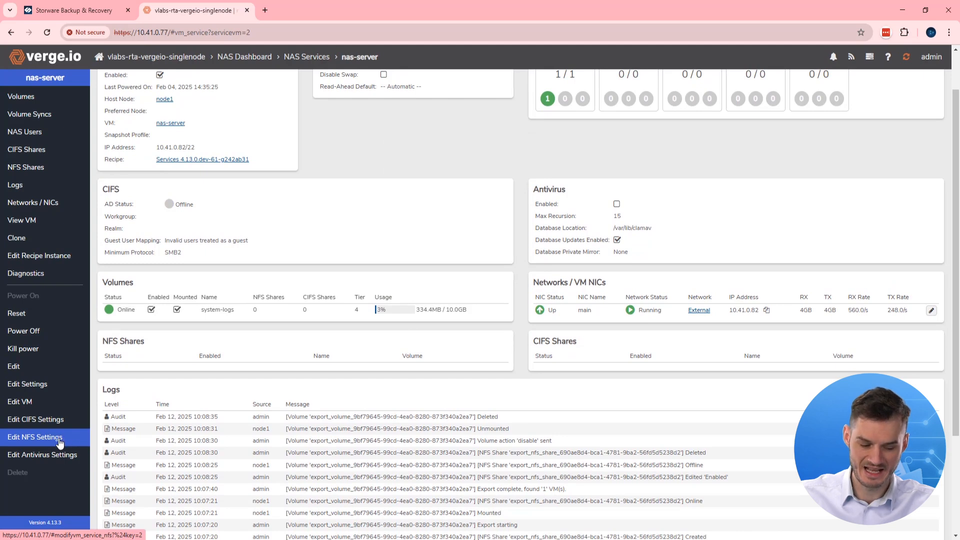
pyautogui.click(58, 443)
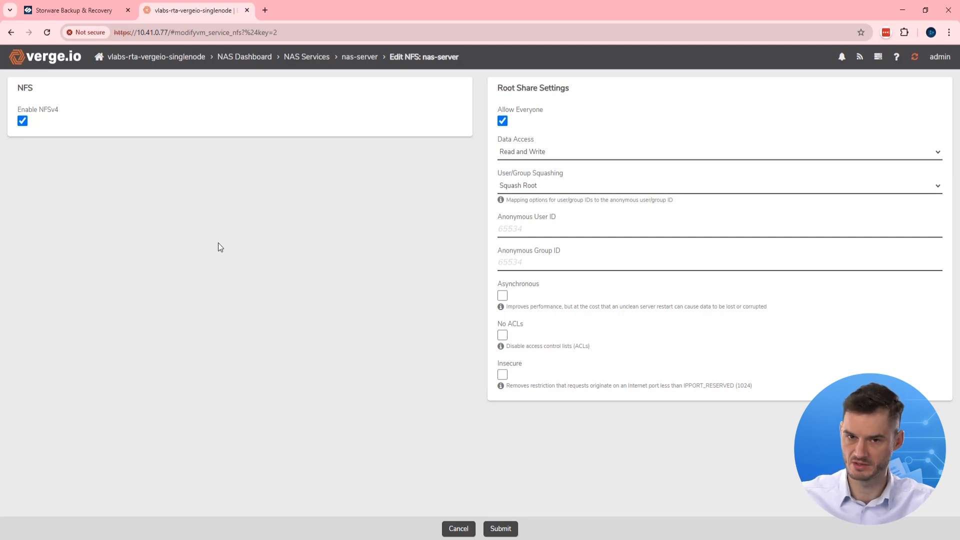
# - Back on NAS Services, select the nas-server name and return to Storware
pyautogui.click(304, 58)
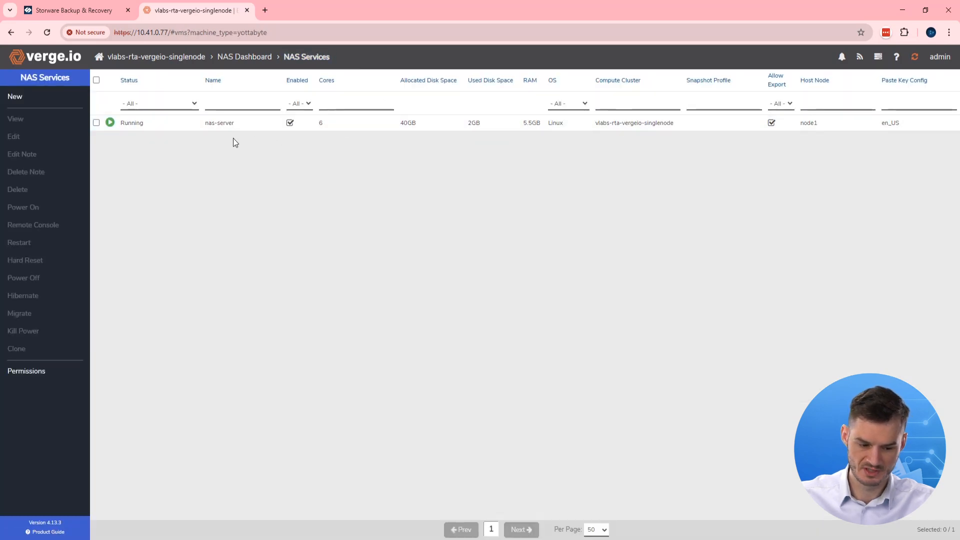
pyautogui.moveTo(245, 124); pyautogui.dragTo(201, 124)
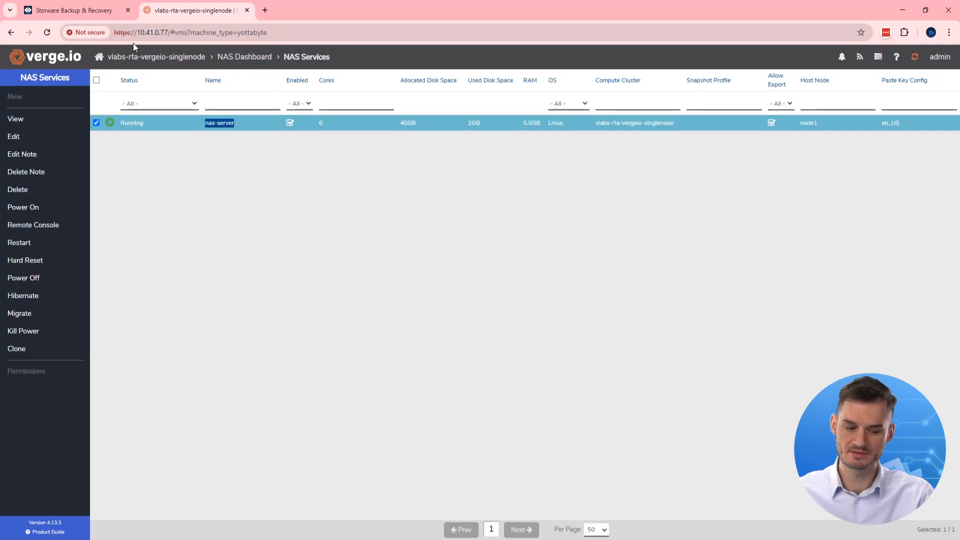
pyautogui.click(96, 14)
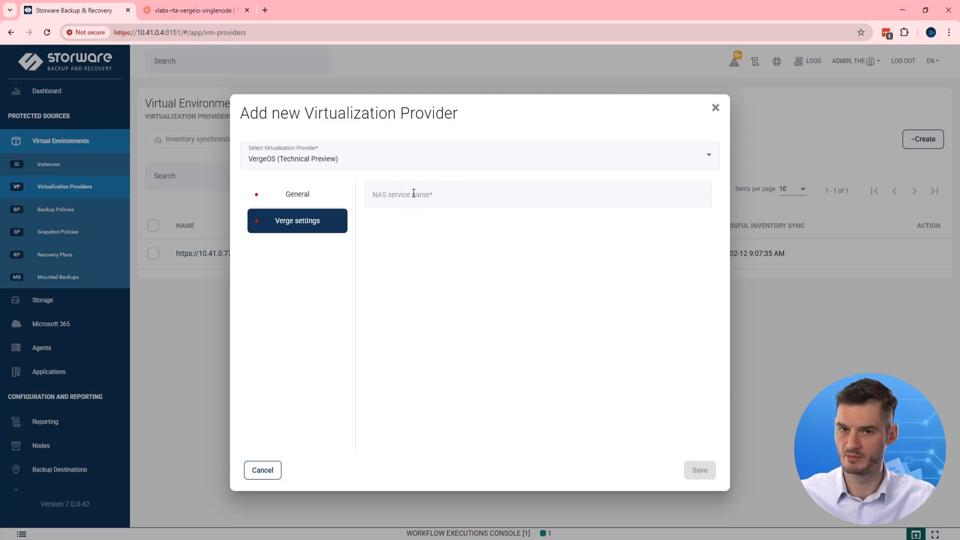
# - Cancel the new provider and confirm the existing VergeOS provider's Verge settings name nas-server
pyautogui.moveTo(701, 460)
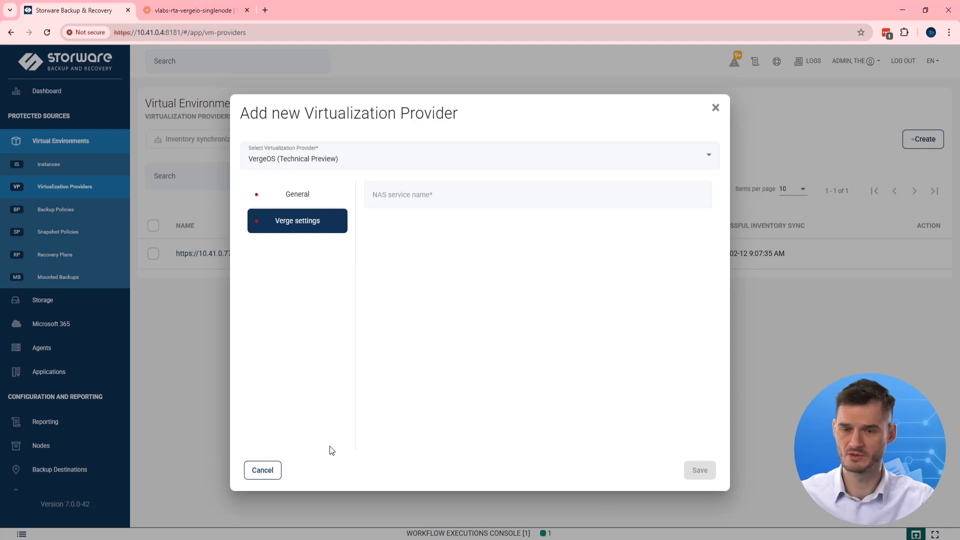
pyautogui.click(273, 472)
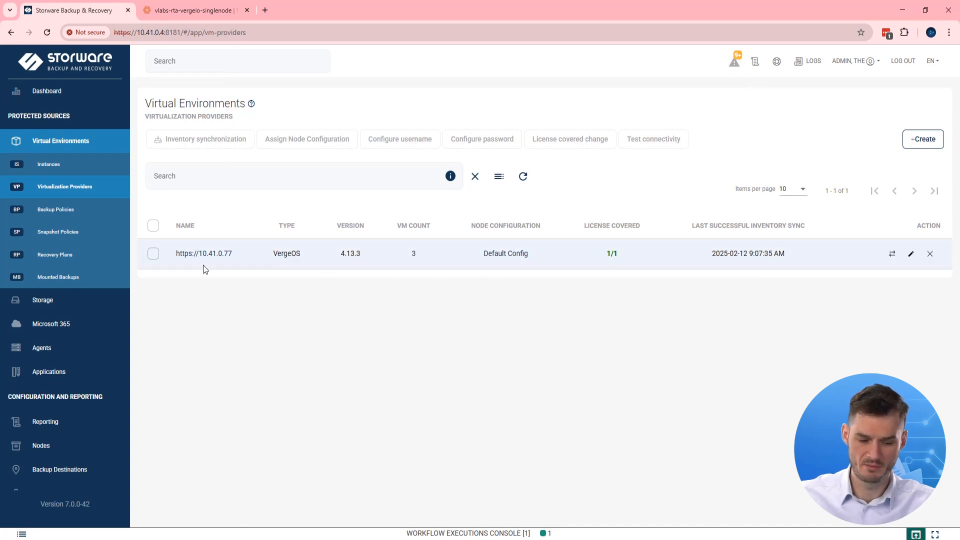
pyautogui.click(911, 254)
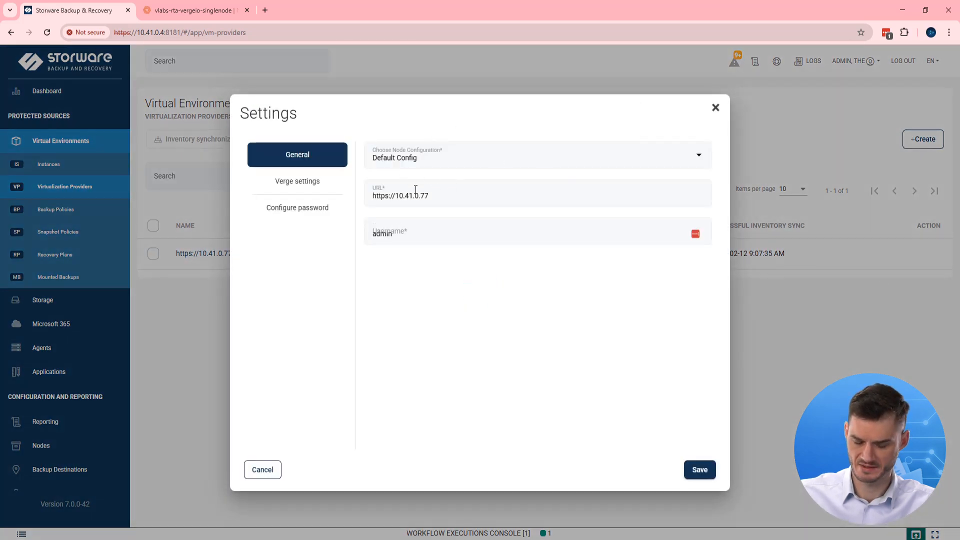
pyautogui.click(315, 183)
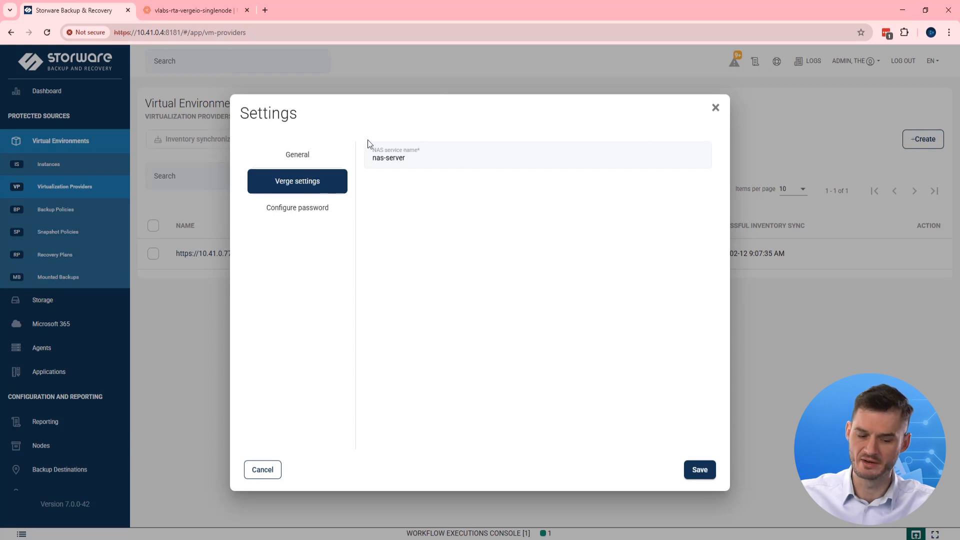
pyautogui.click(273, 472)
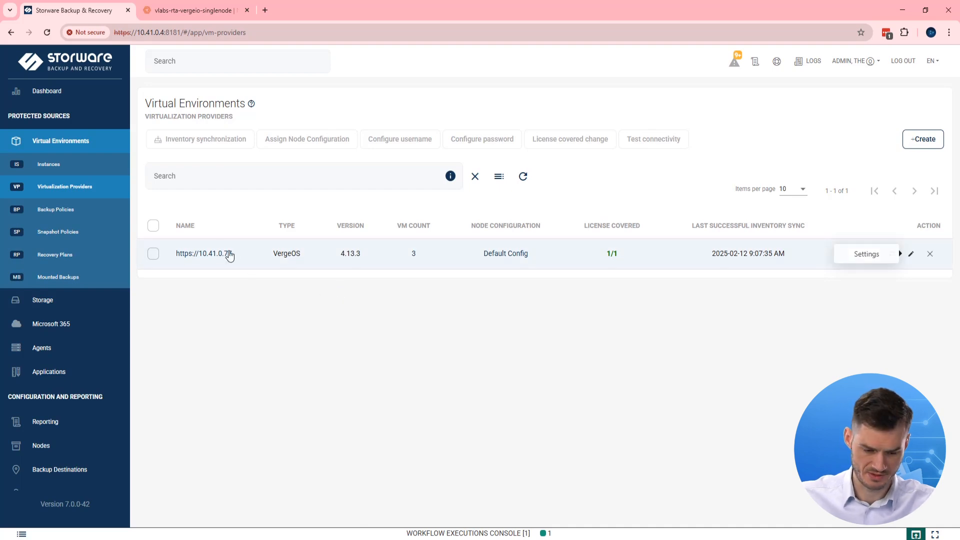
pyautogui.click(204, 253)
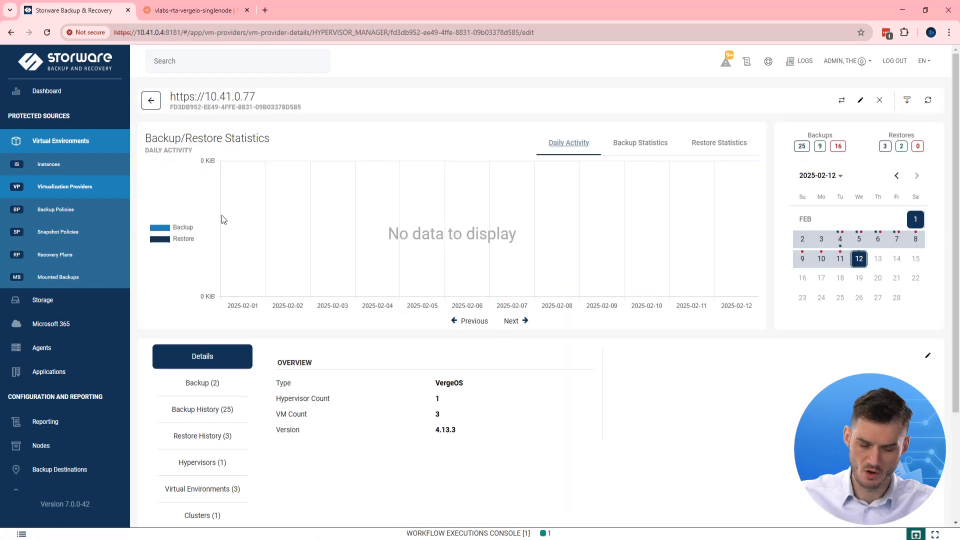
pyautogui.scroll(-1, 536, 249)
pyautogui.scroll(-2, 533, 249)
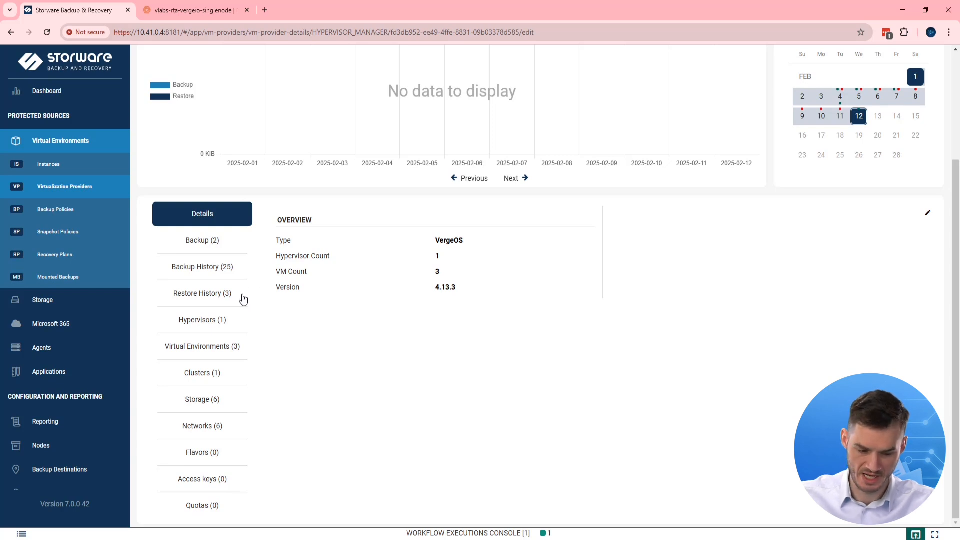
pyautogui.click(202, 325)
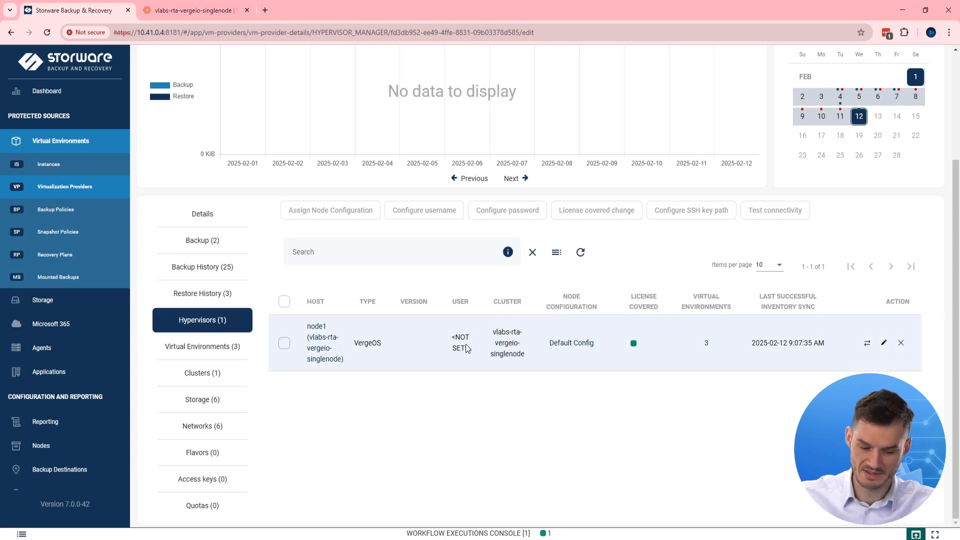
pyautogui.click(228, 349)
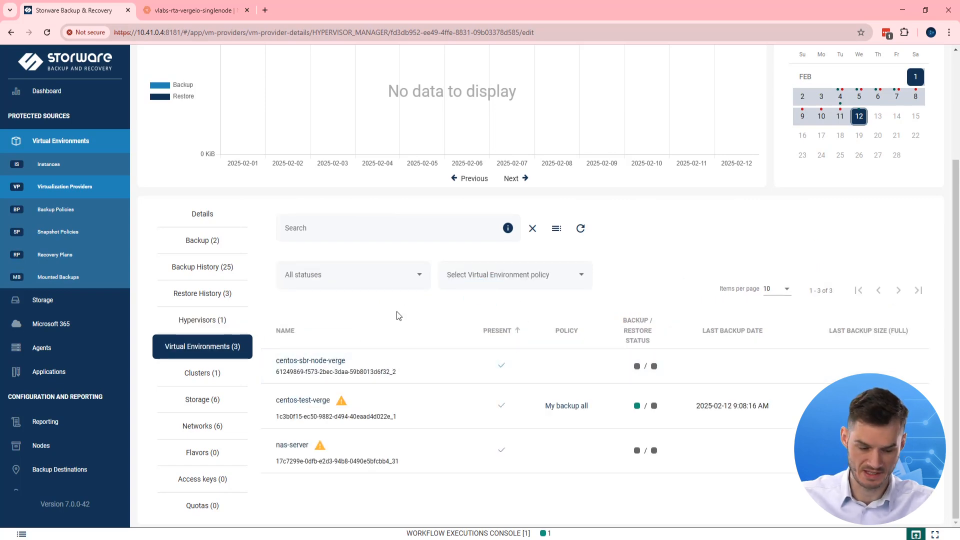
pyautogui.click(196, 376)
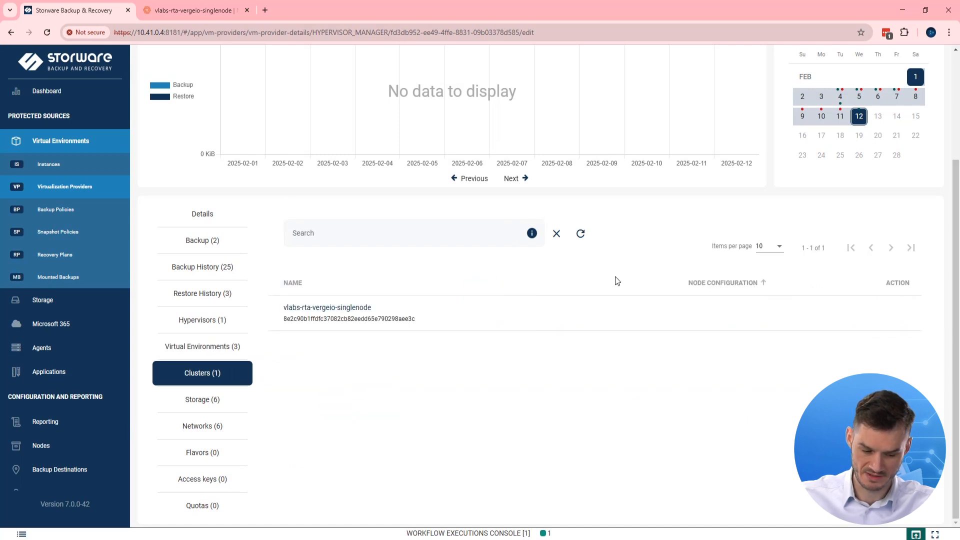
pyautogui.click(202, 402)
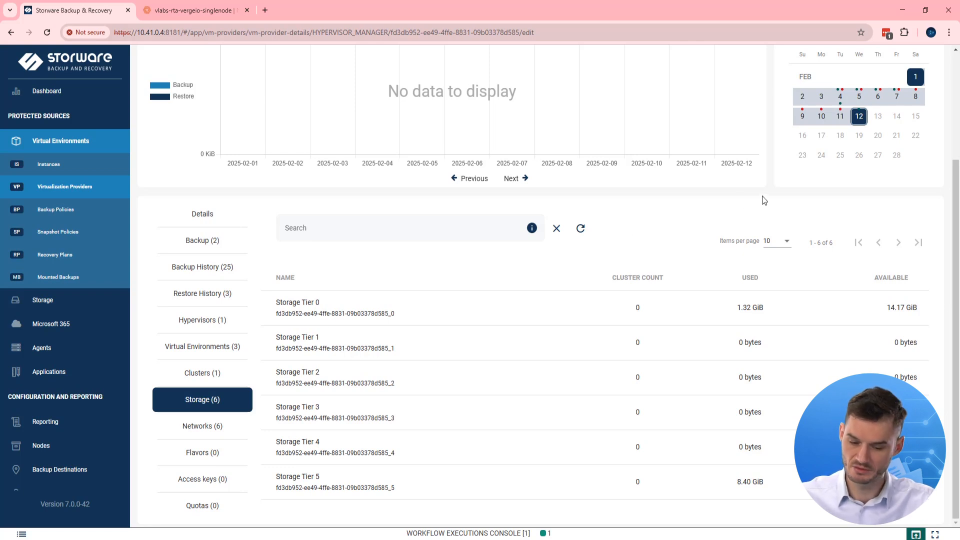
pyautogui.scroll(-1, 127, 356)
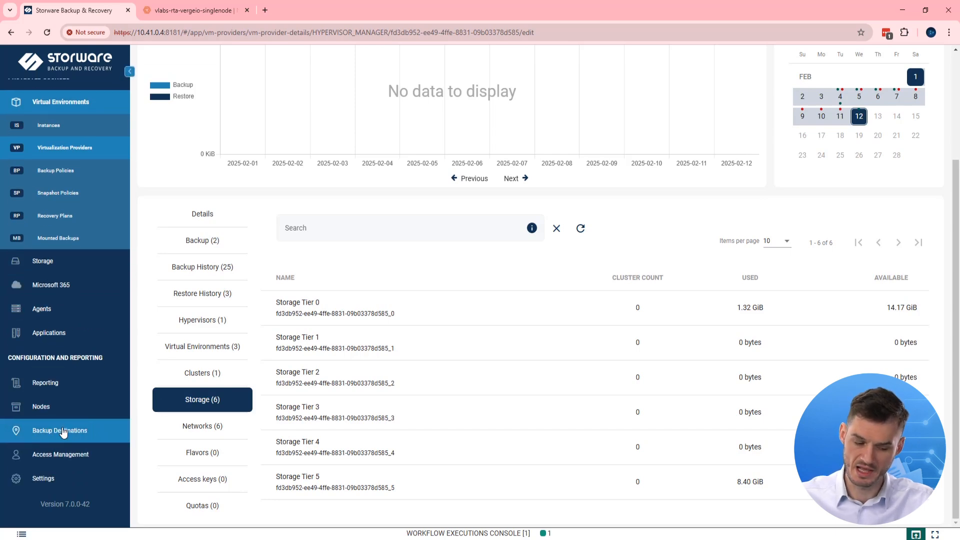
# - Look over the file system backup destinations, then open Instances and the Backup Policies list
pyautogui.click(78, 433)
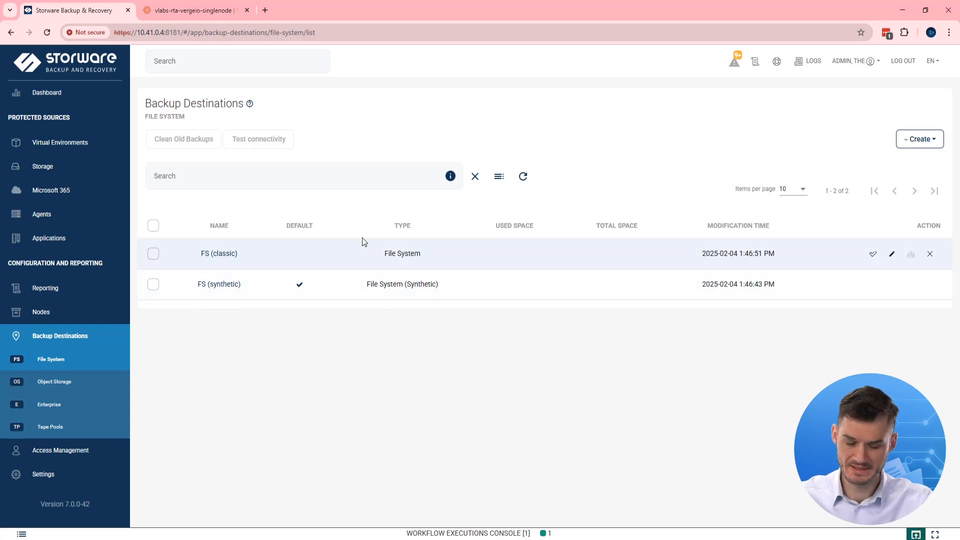
pyautogui.click(67, 146)
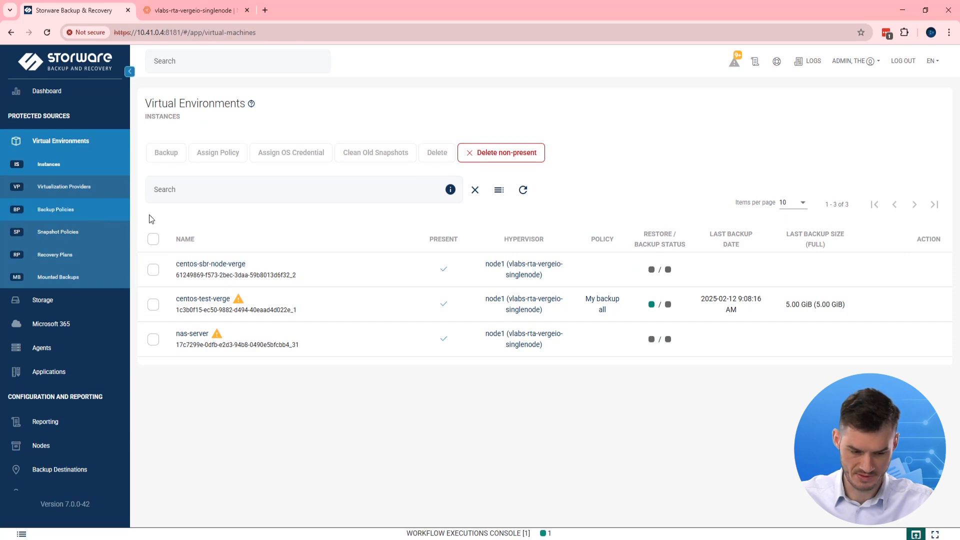
pyautogui.click(80, 216)
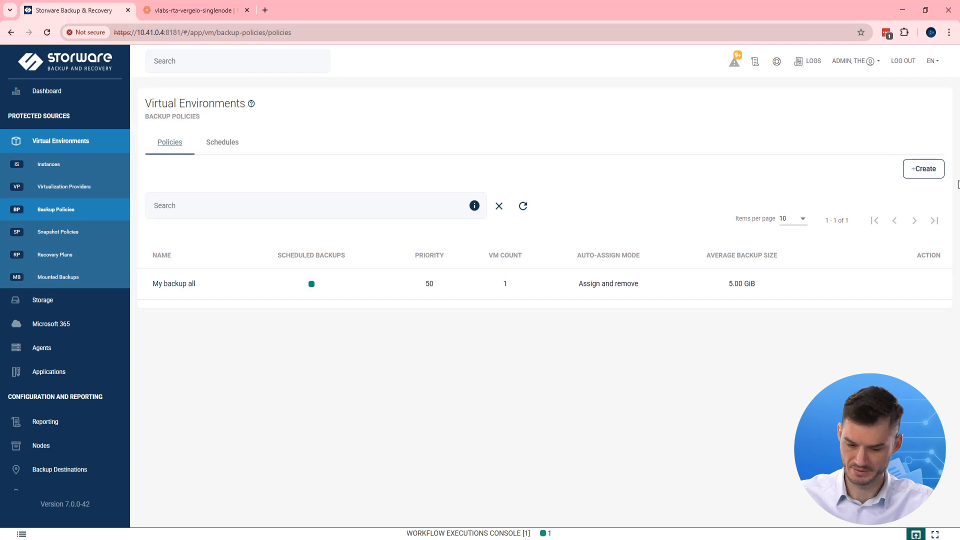
# - Open the Create policy dialog for a new Virtual Environment Backup policy
pyautogui.click(923, 175)
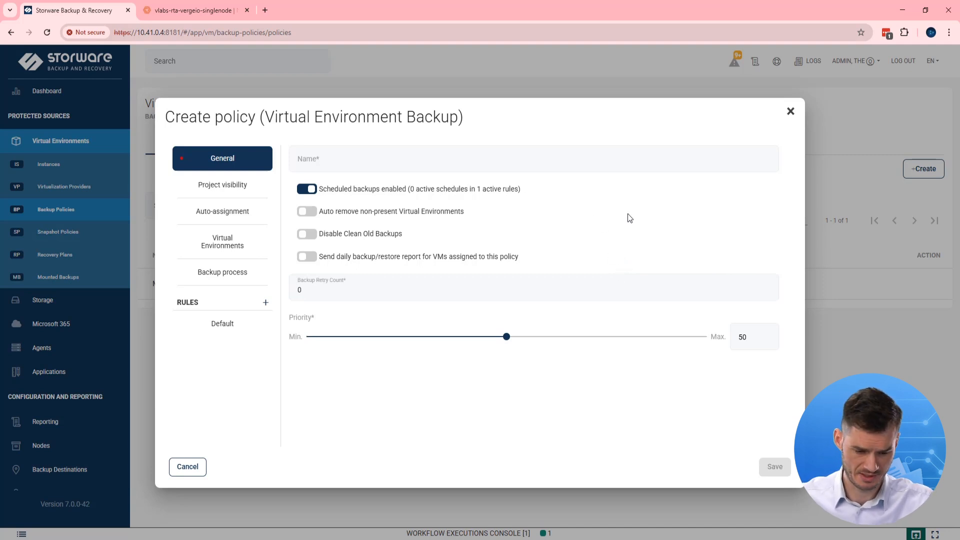
# - Check the policy's available VMs and keep FS (synthetic) as the Default rule's backup destination
pyautogui.click(224, 248)
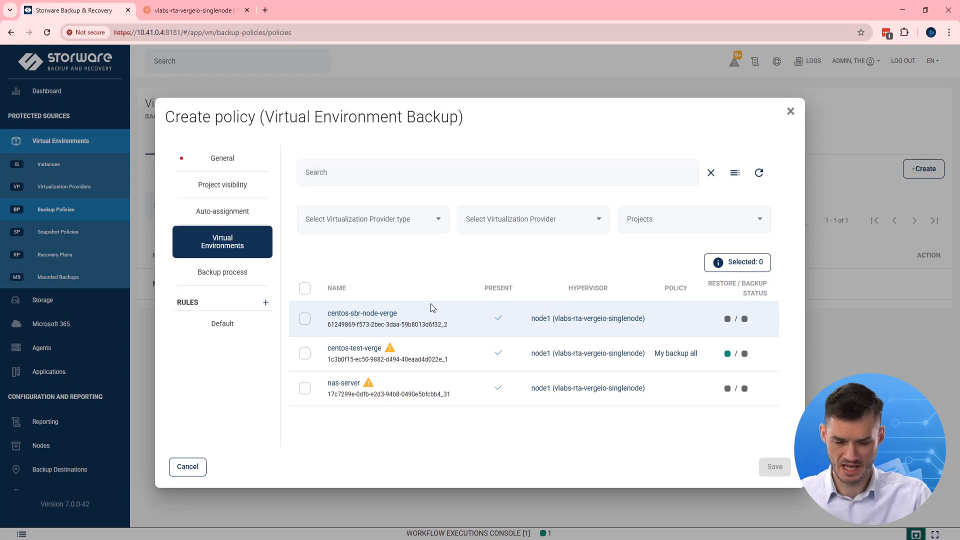
pyautogui.click(226, 325)
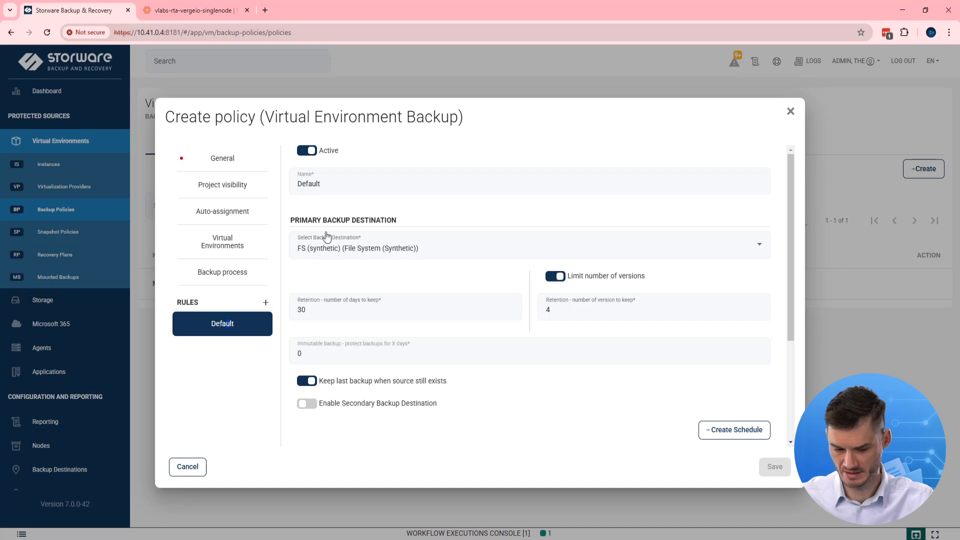
pyautogui.click(495, 255)
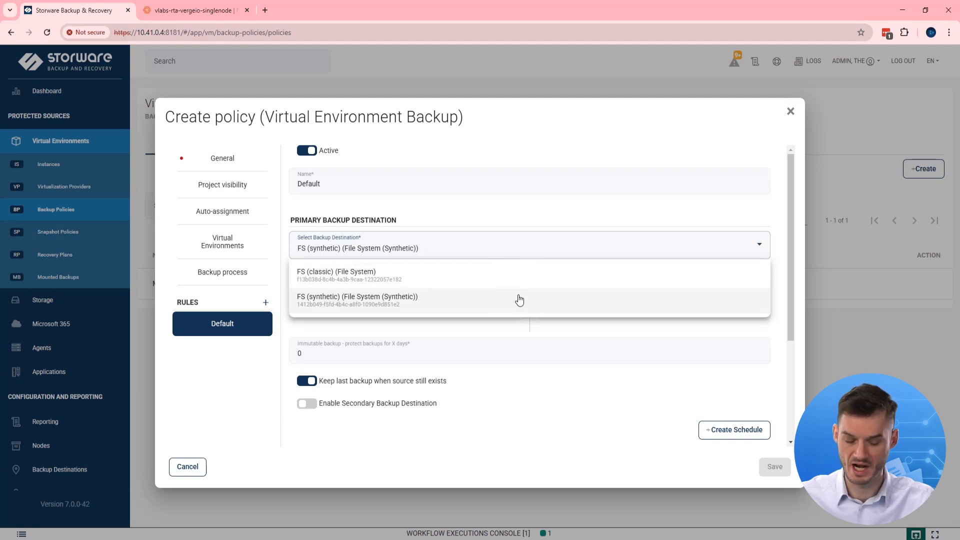
pyautogui.click(445, 299)
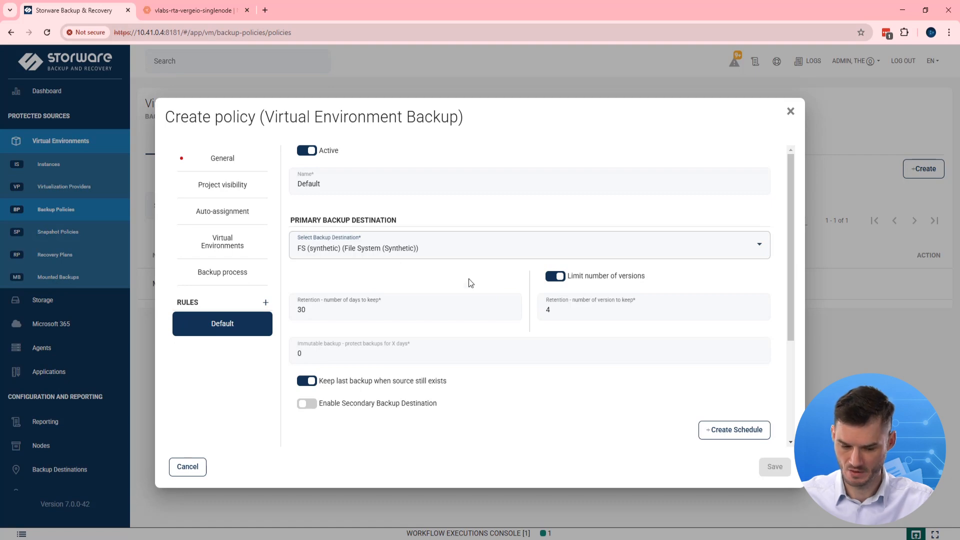
# - Scroll through the Default rule's schedule settings, then cancel the policy without saving
pyautogui.scroll(-2, 515, 262)
pyautogui.scroll(-2, 514, 255)
pyautogui.scroll(4, 522, 300)
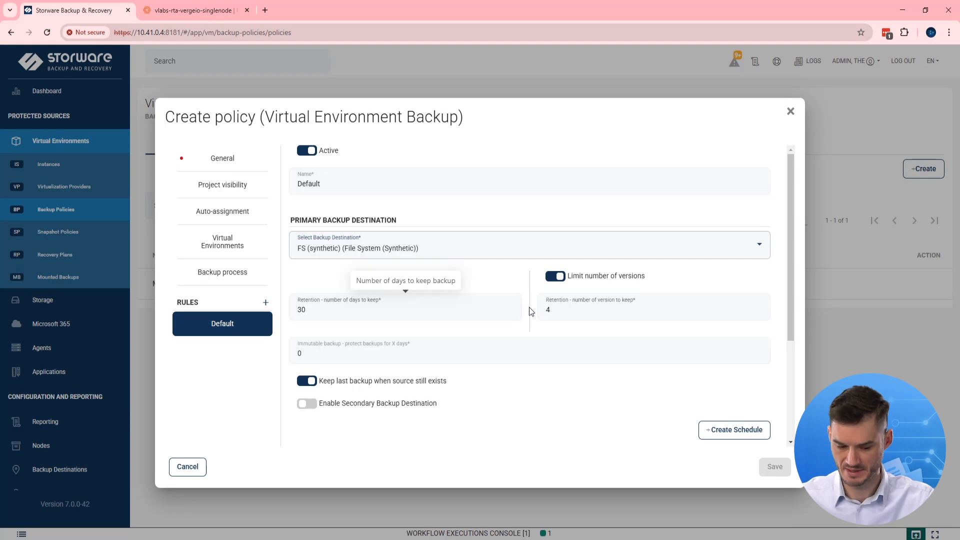
pyautogui.scroll(-3, 539, 343)
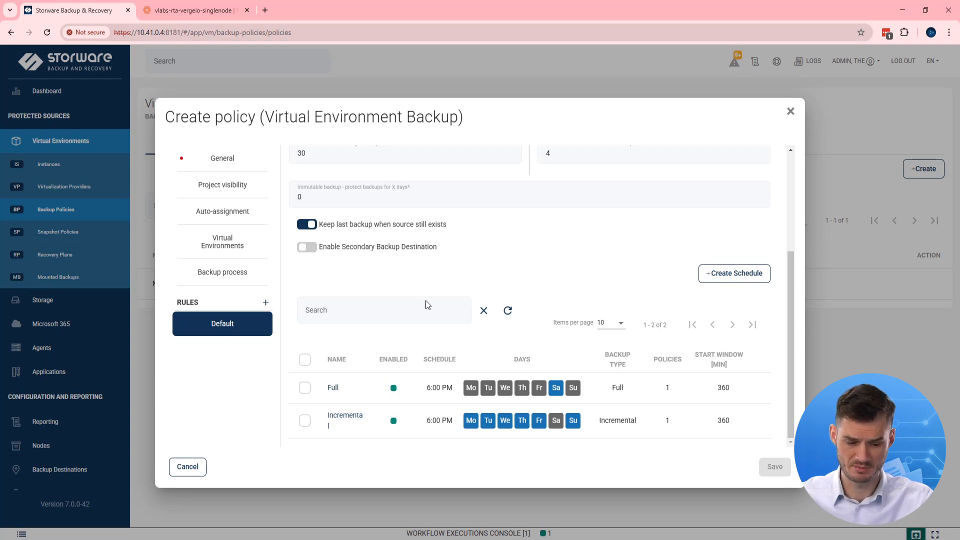
pyautogui.click(187, 467)
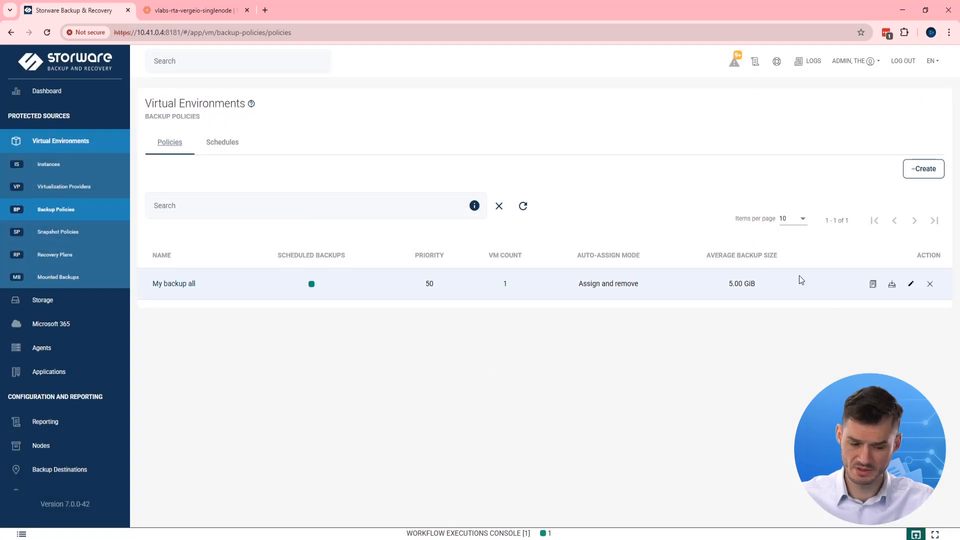
# - From Instances, run the Backup action on centos-test-verge with Backup Type set to Full
pyautogui.click(93, 168)
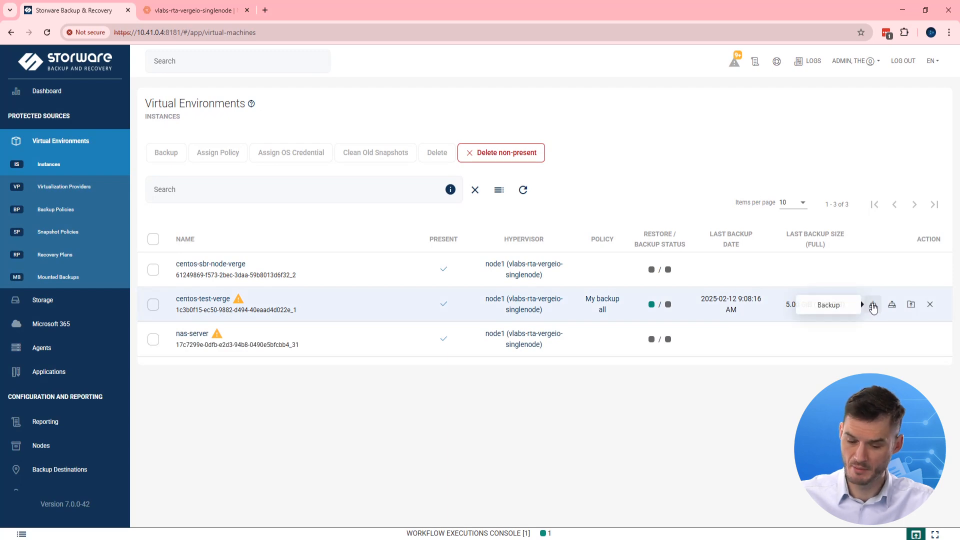
pyautogui.click(873, 306)
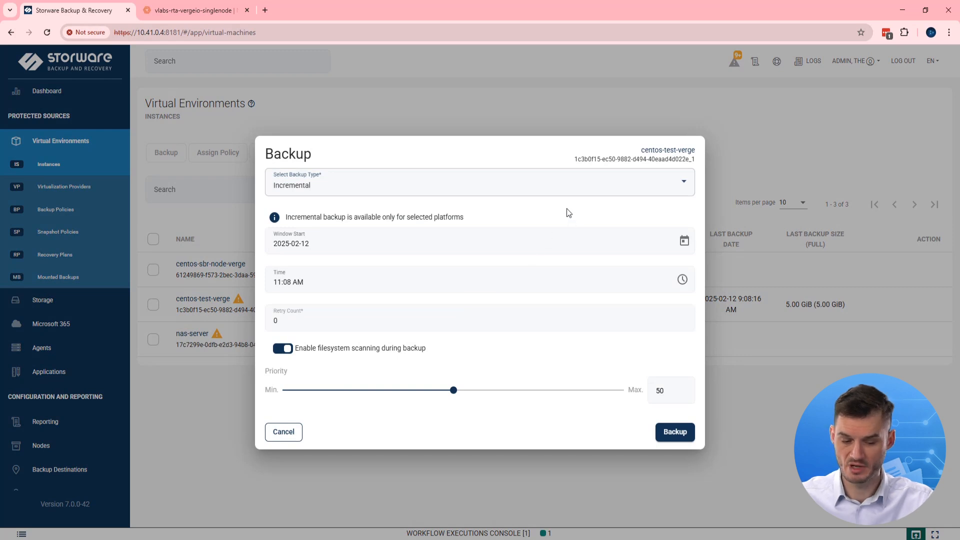
pyautogui.click(541, 191)
pyautogui.click(422, 213)
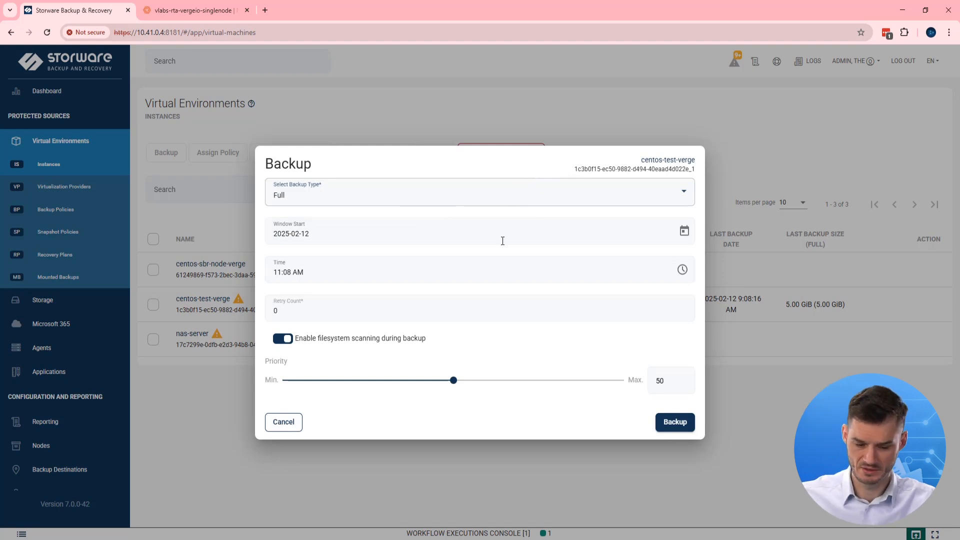
pyautogui.click(677, 424)
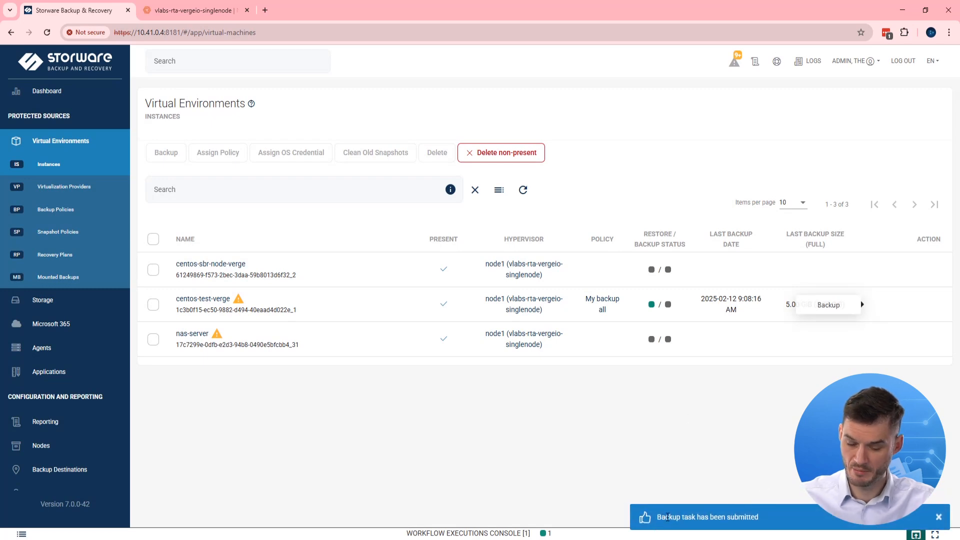
# - Confirm in Workflow Executions the backup finished in 1m 41s, then open centos-test-verge's details
pyautogui.click(573, 536)
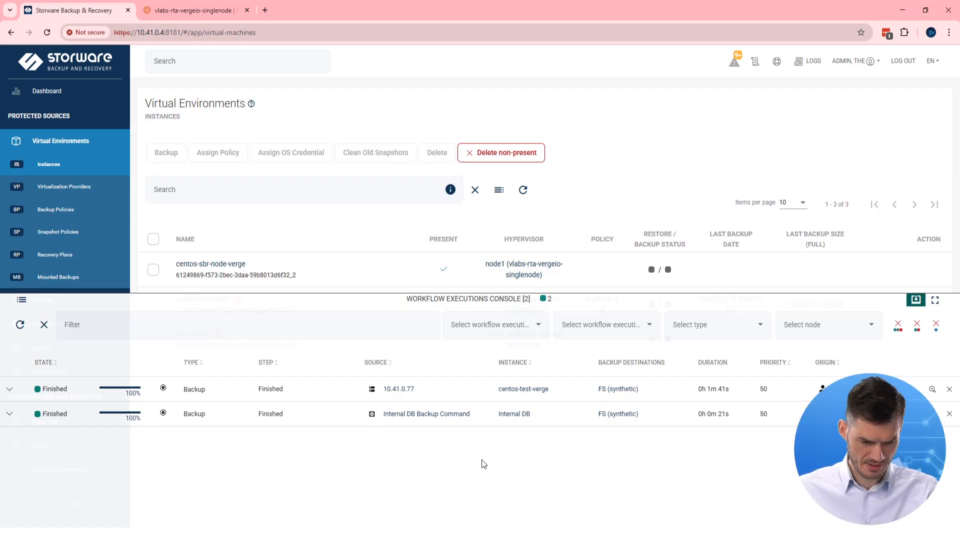
pyautogui.click(917, 300)
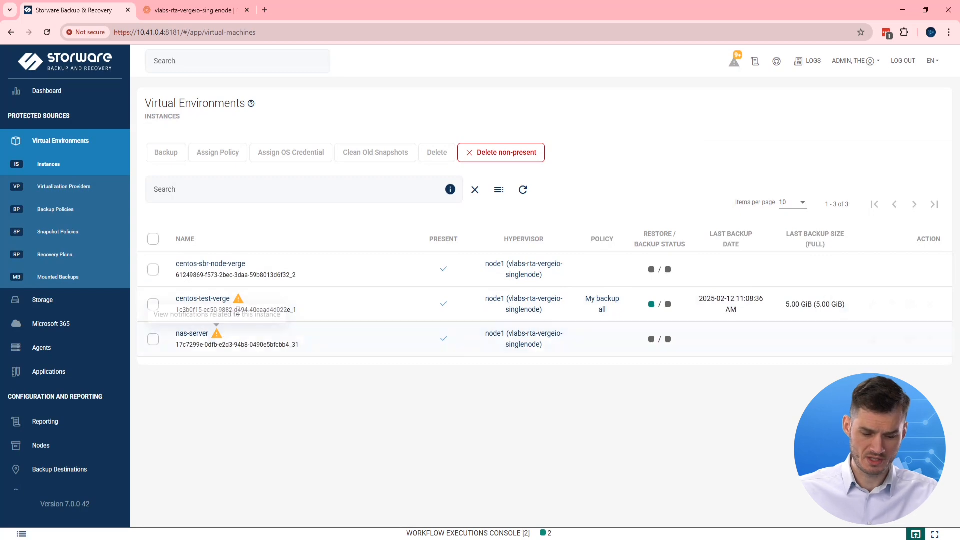
pyautogui.click(214, 299)
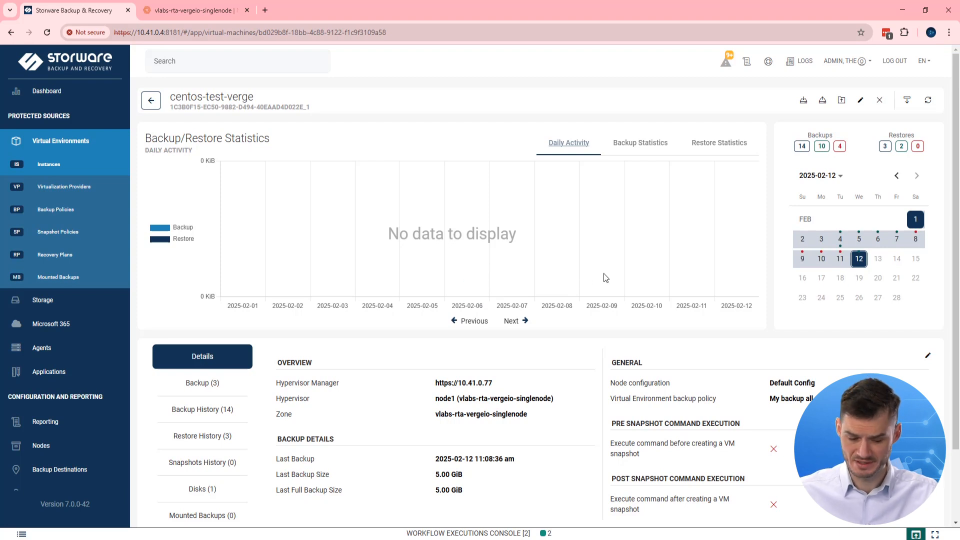
# - Review the three stored backups of centos-test-verge
pyautogui.scroll(-2, 631, 258)
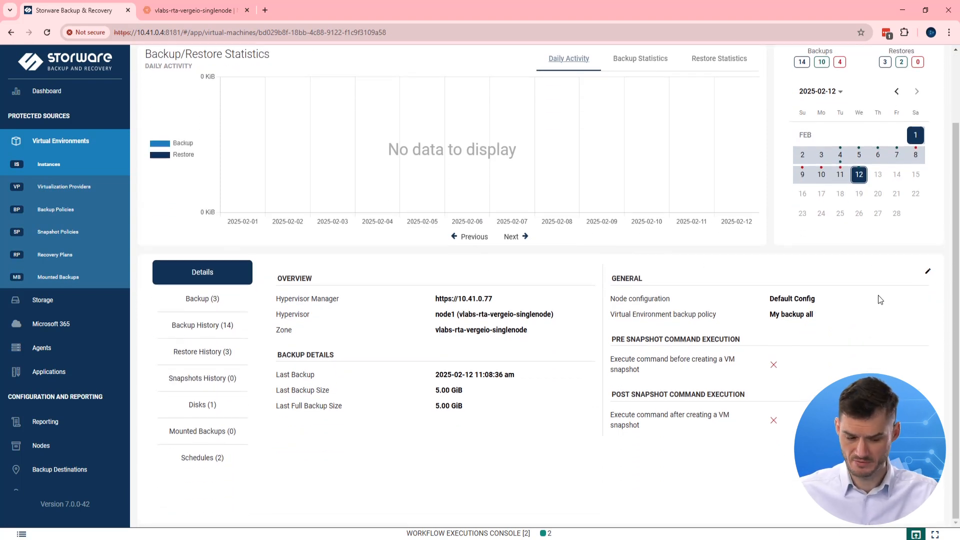
pyautogui.click(205, 299)
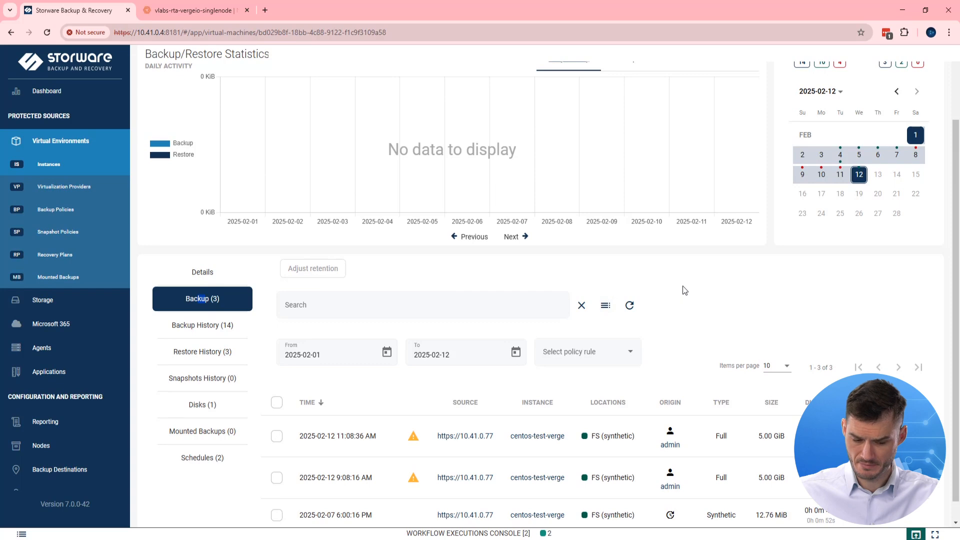
pyautogui.scroll(-1, 750, 260)
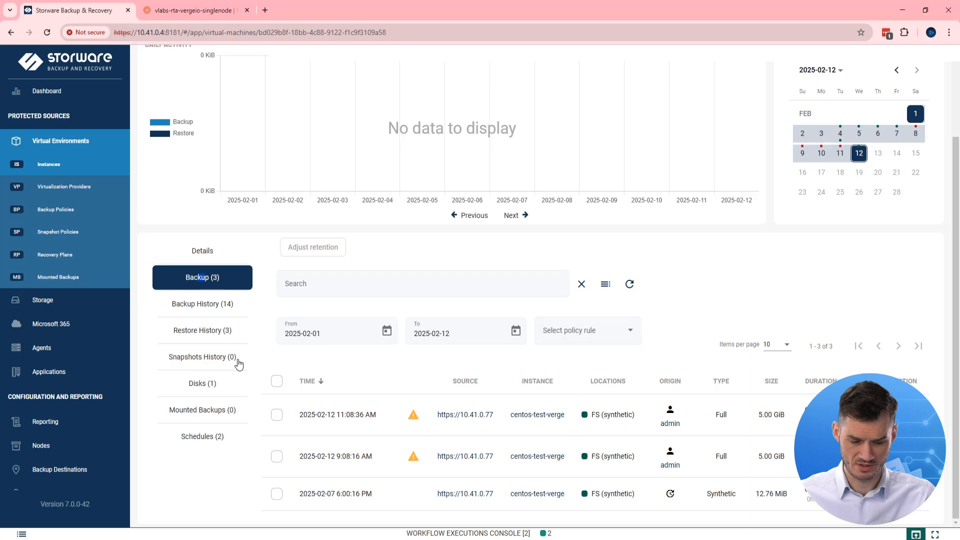
# - Check centos-test-verge's single 5.00 GiB system disk, then return to the instances list
pyautogui.click(202, 388)
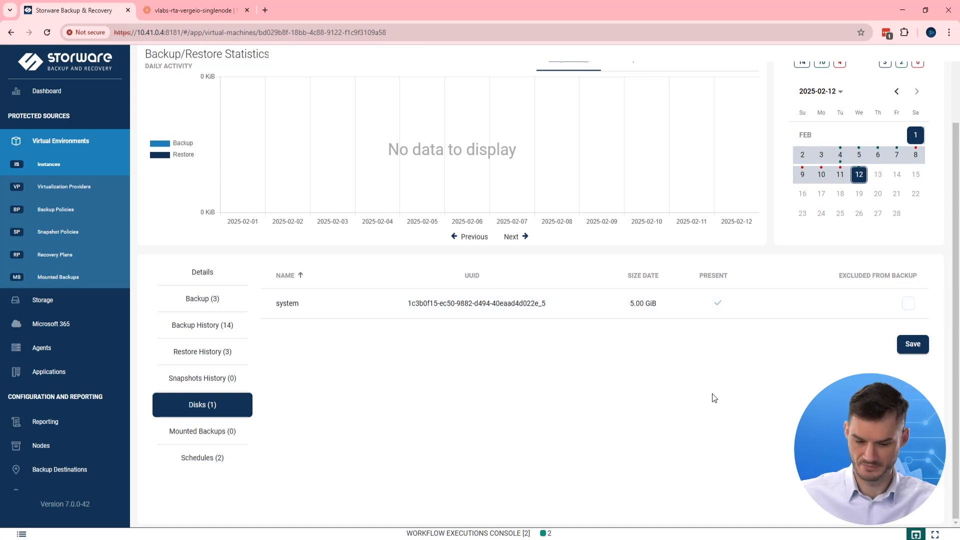
pyautogui.scroll(2, 710, 397)
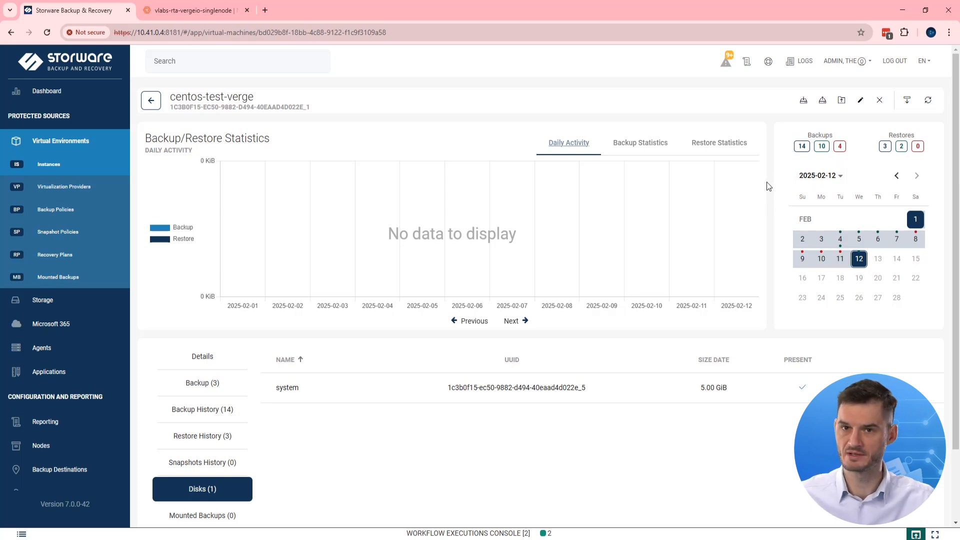
pyautogui.click(75, 170)
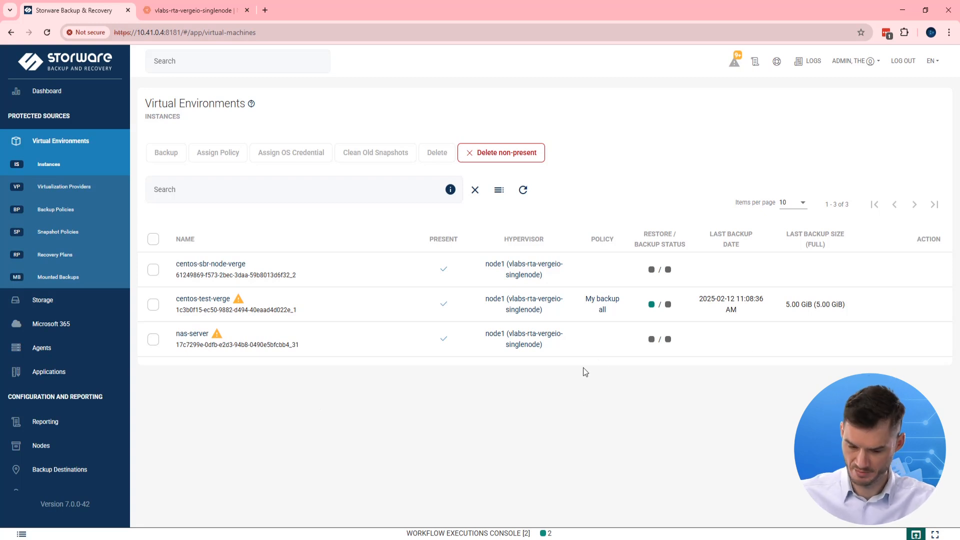
pyautogui.moveTo(859, 297)
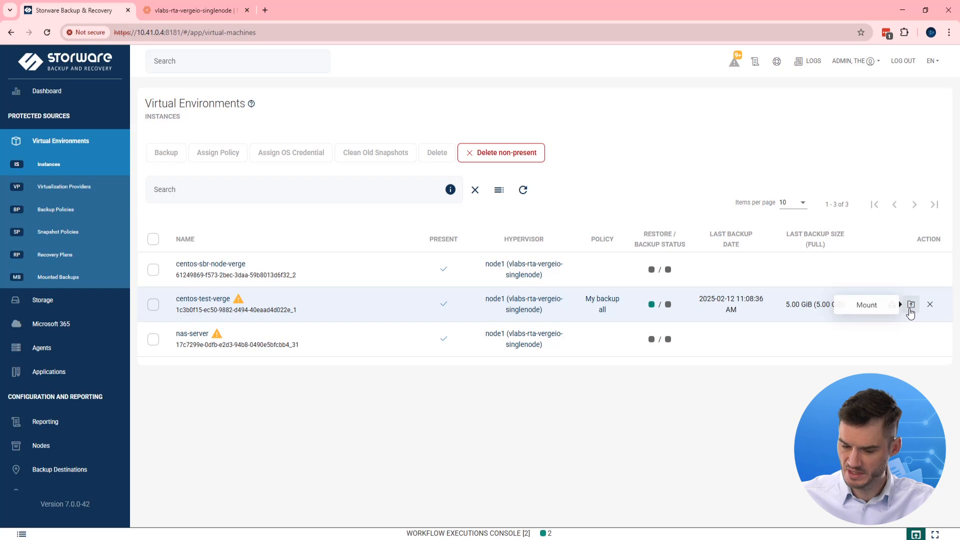
pyautogui.click(910, 306)
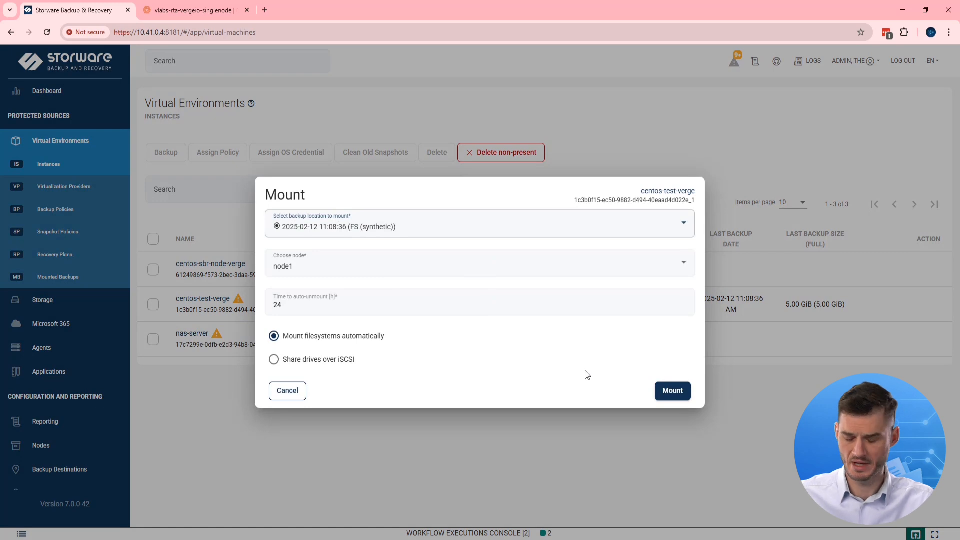
pyautogui.click(580, 226)
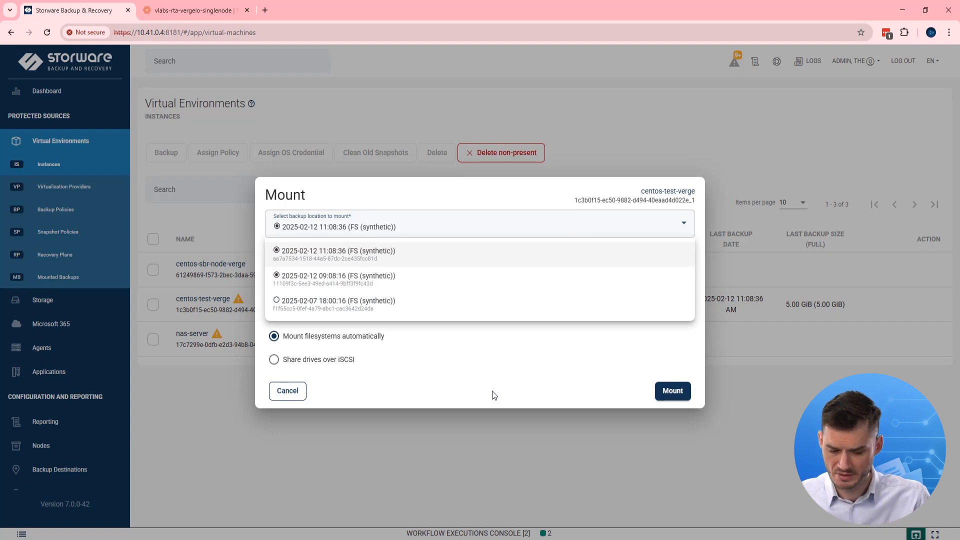
pyautogui.click(517, 385)
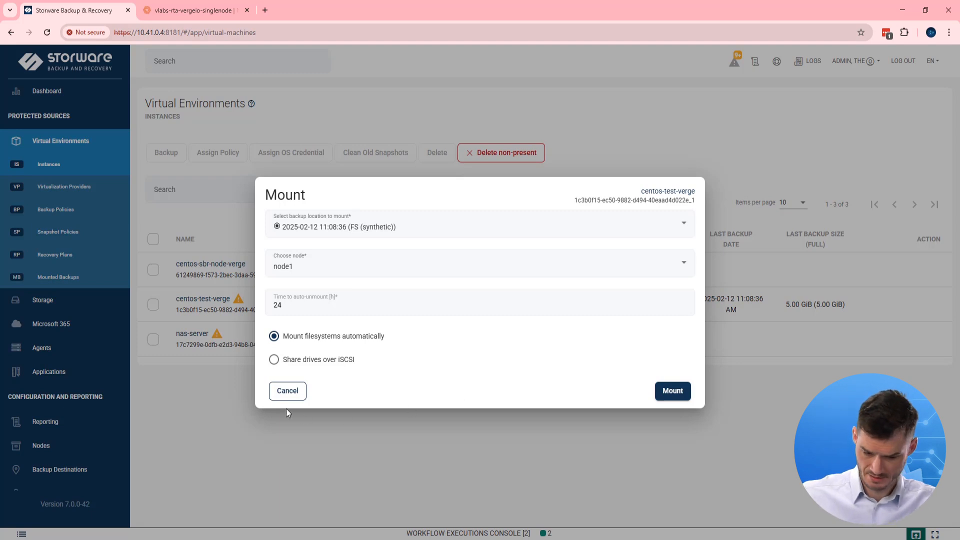
pyautogui.click(288, 391)
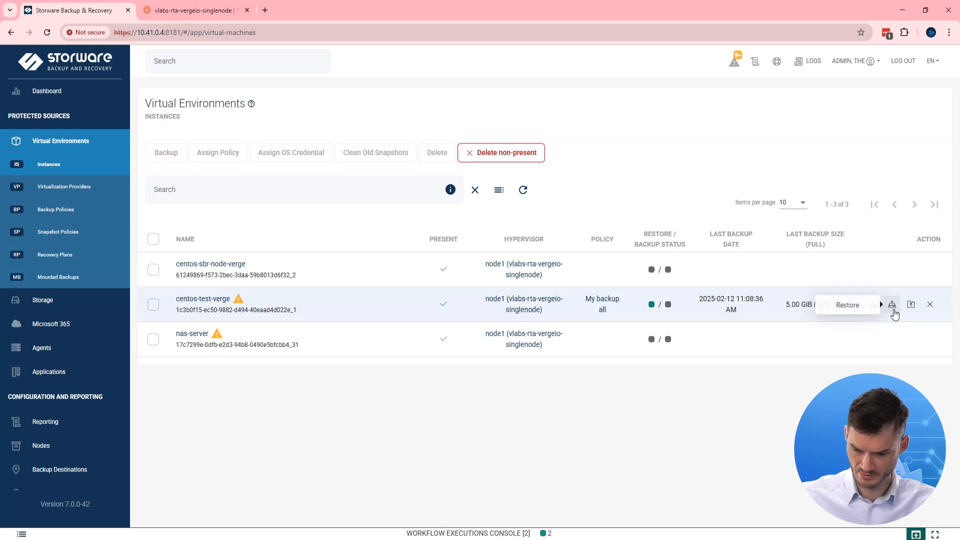
# - Choose 'Restore to virtualization provider' for centos-test-verge
pyautogui.click(893, 308)
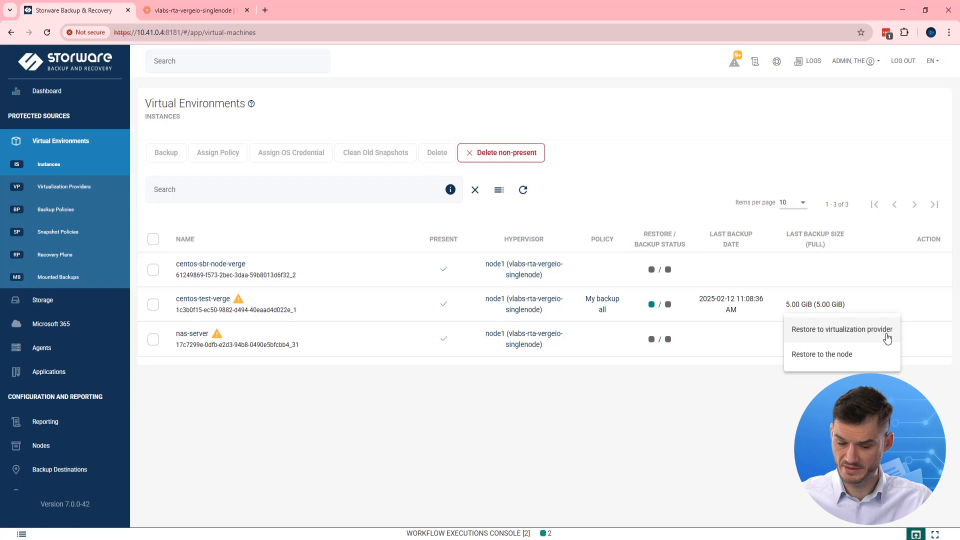
pyautogui.click(885, 335)
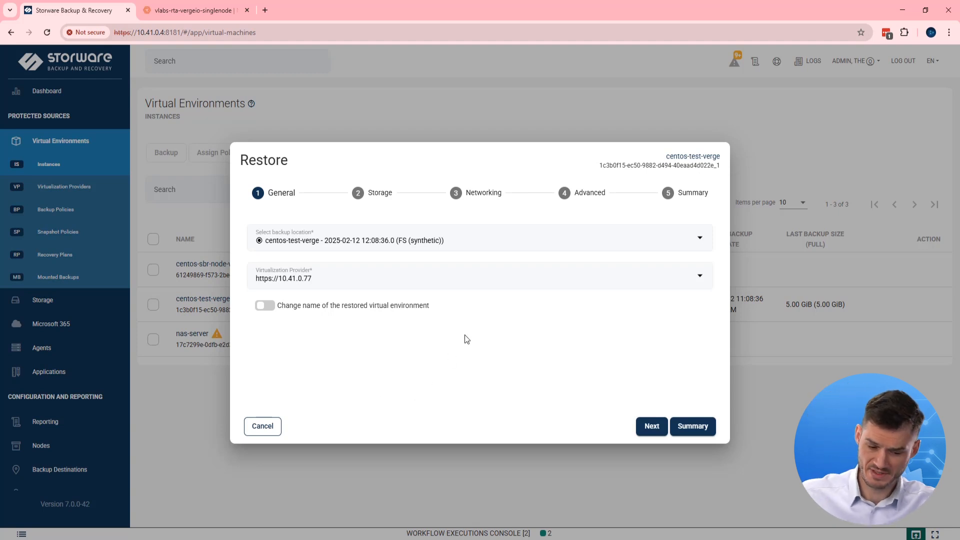
pyautogui.click(534, 245)
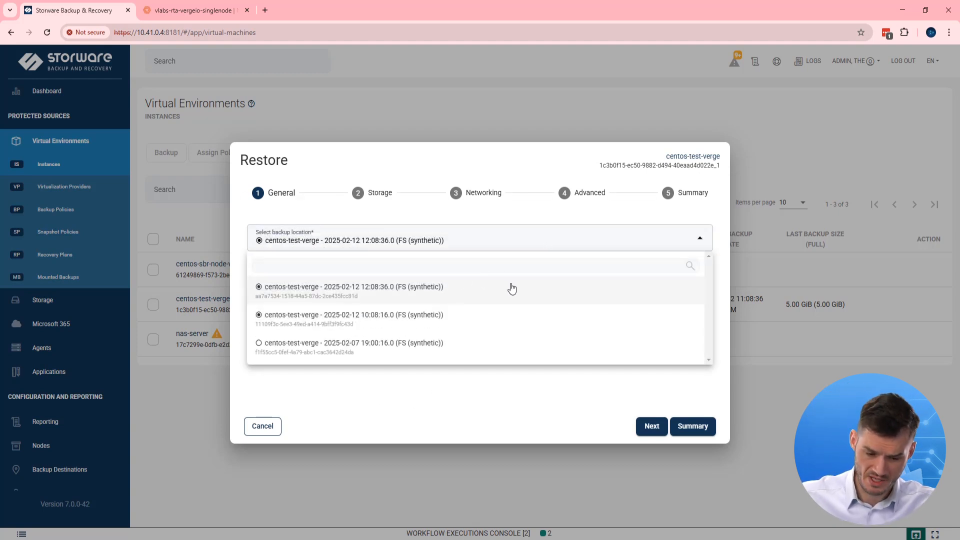
pyautogui.click(458, 294)
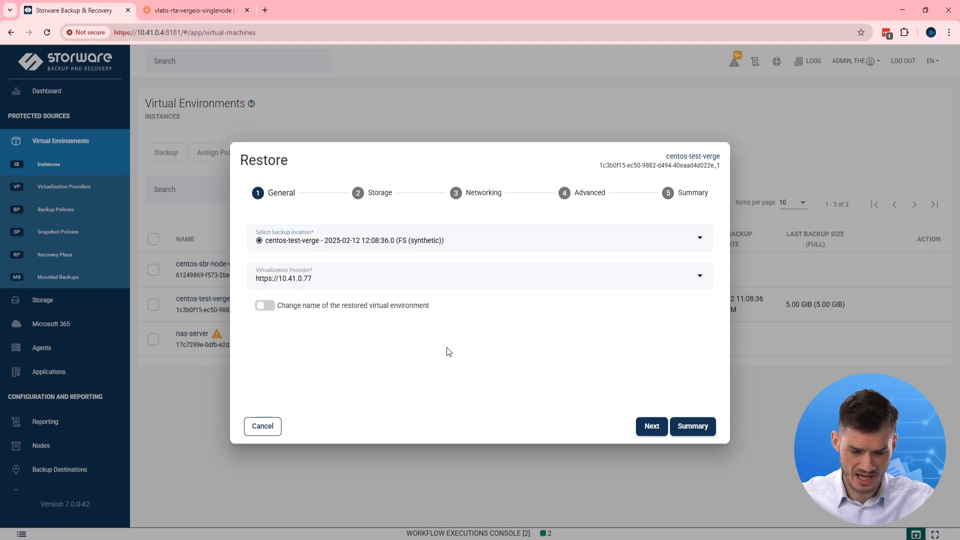
pyautogui.click(491, 280)
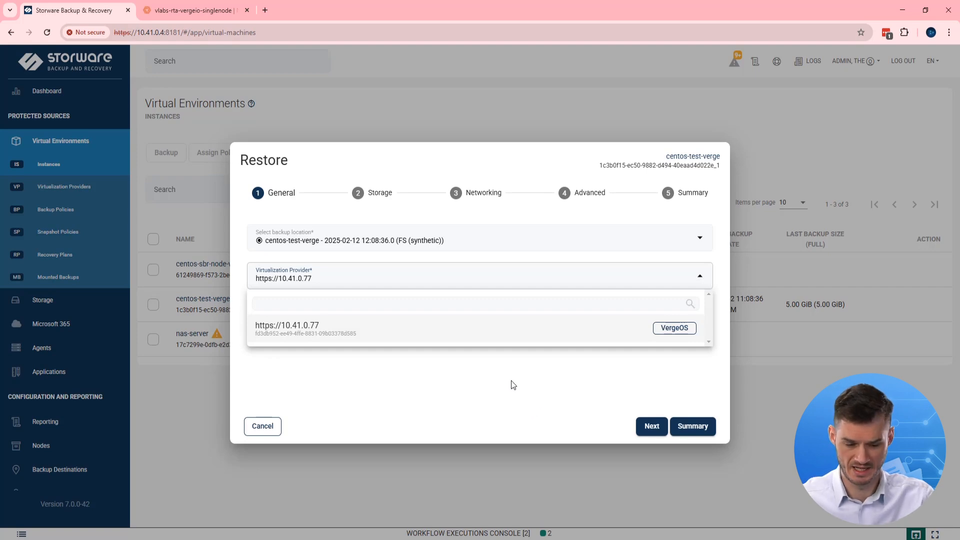
pyautogui.click(497, 398)
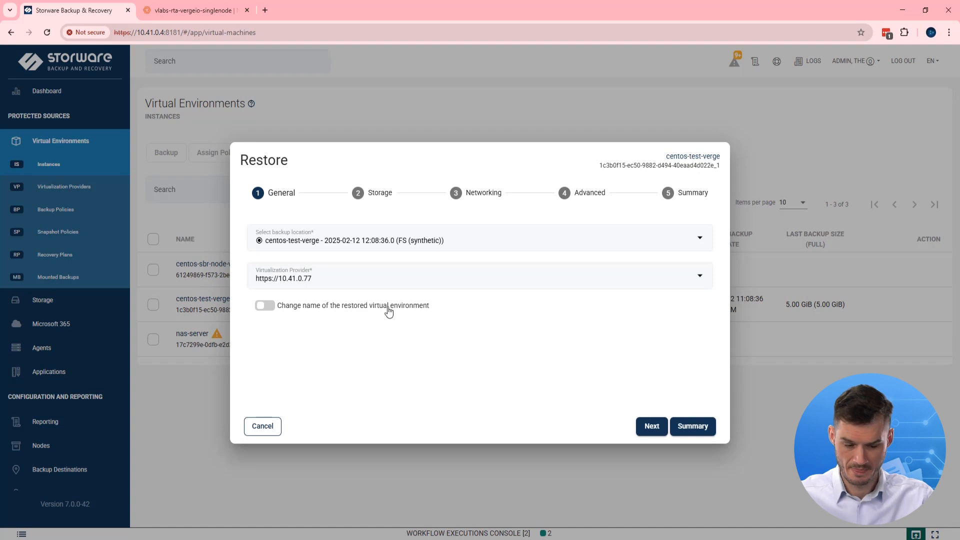
pyautogui.click(269, 306)
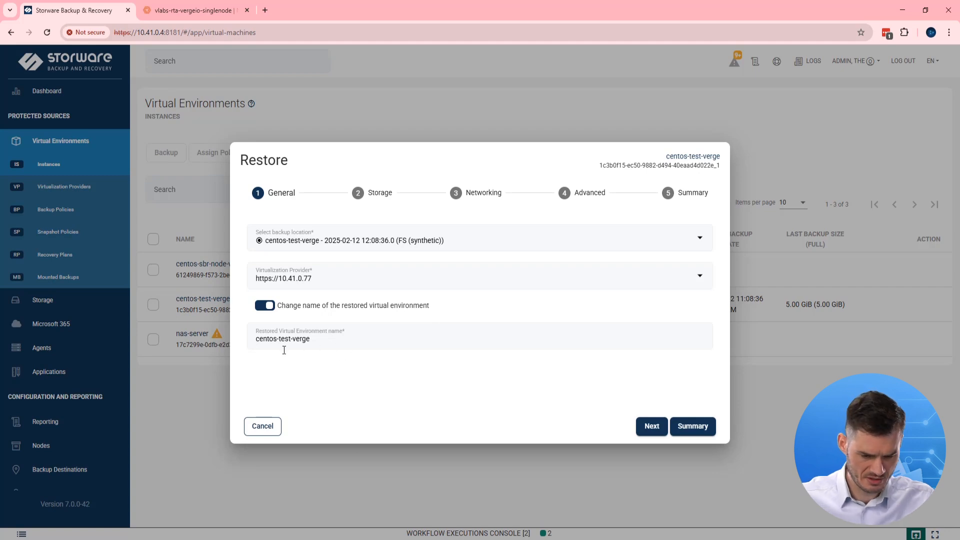
pyautogui.click(332, 346)
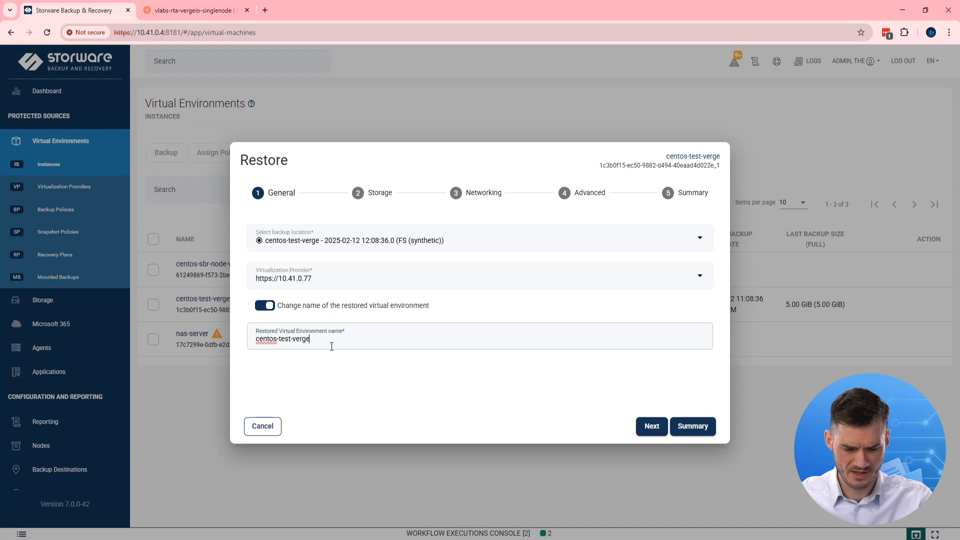
pyautogui.write('_')
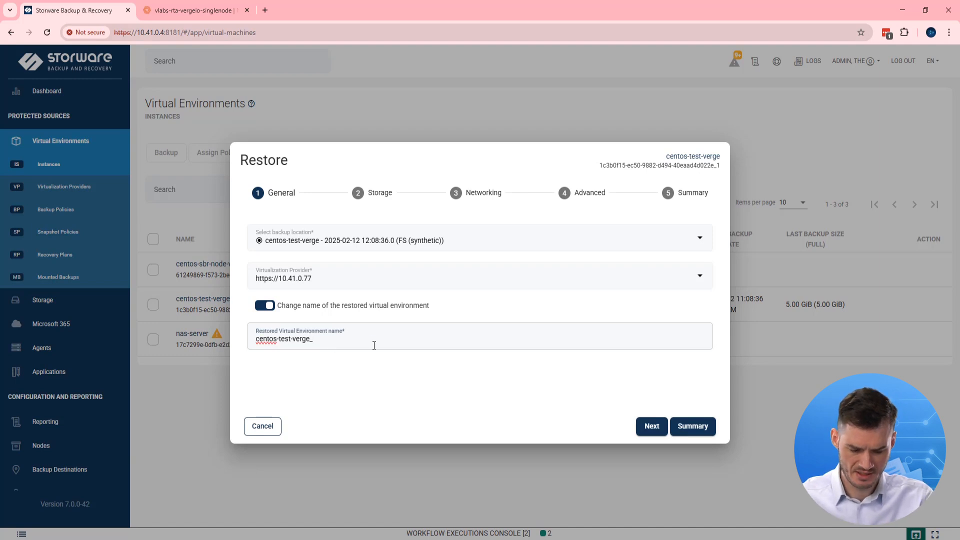
pyautogui.write('pp')
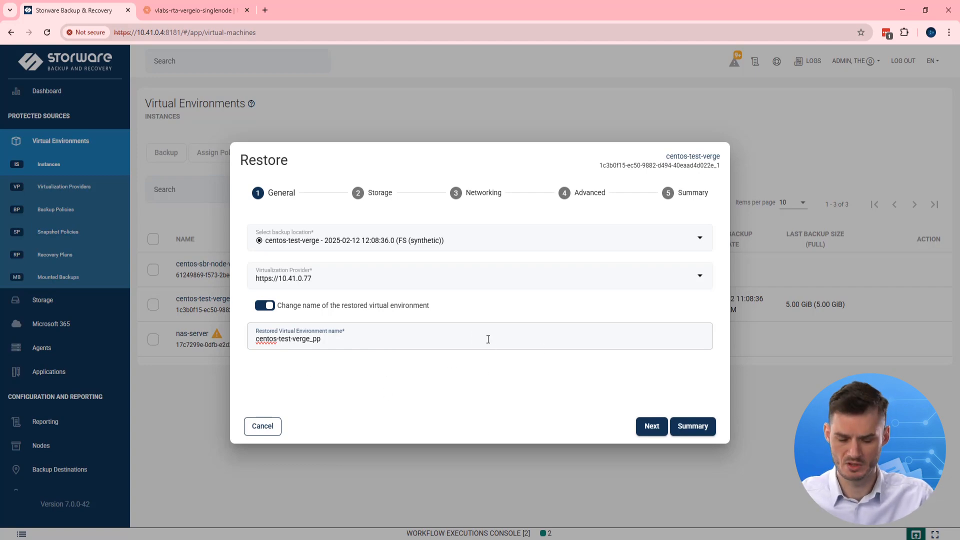
pyautogui.click(652, 426)
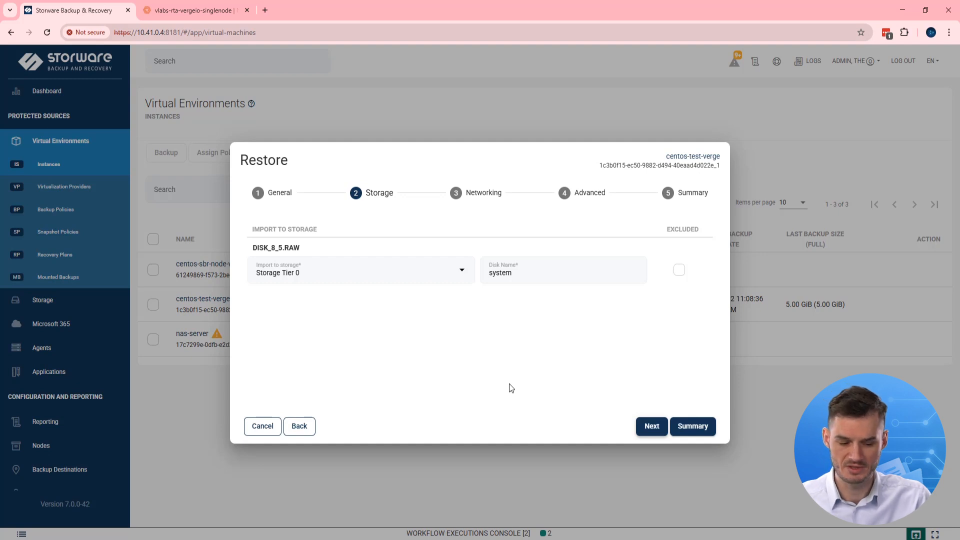
# - Map disk DISK_8_5.RAW to Storage Tier 0 and the network interface to External
pyautogui.click(472, 273)
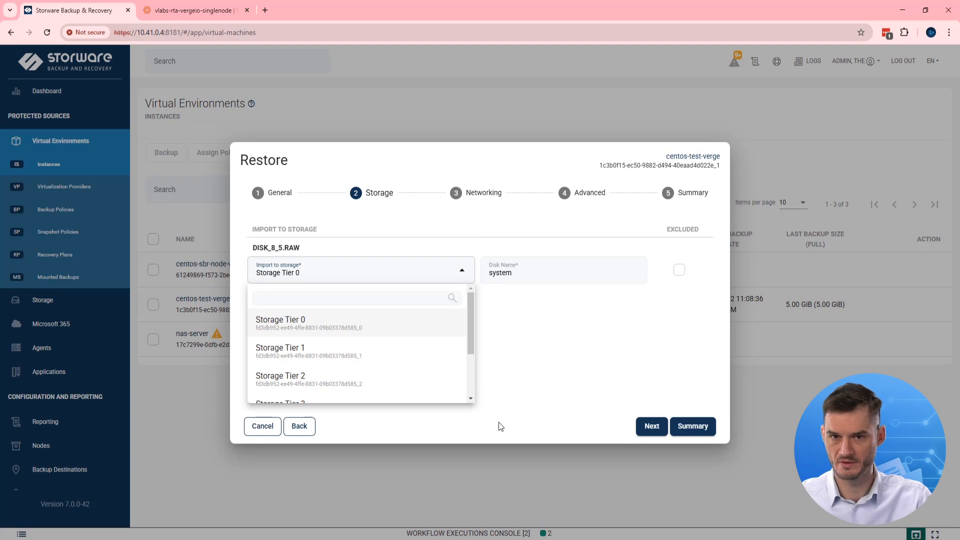
pyautogui.click(579, 335)
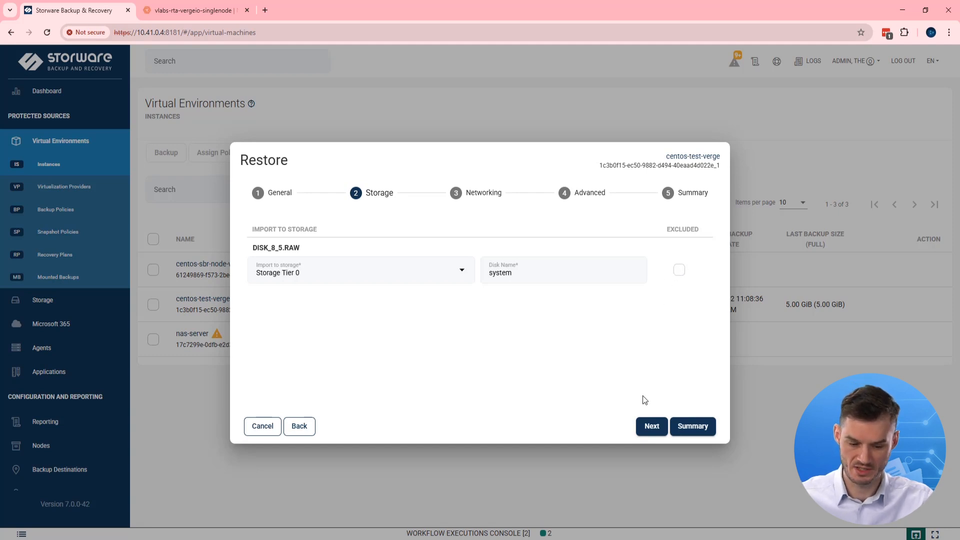
pyautogui.click(649, 421)
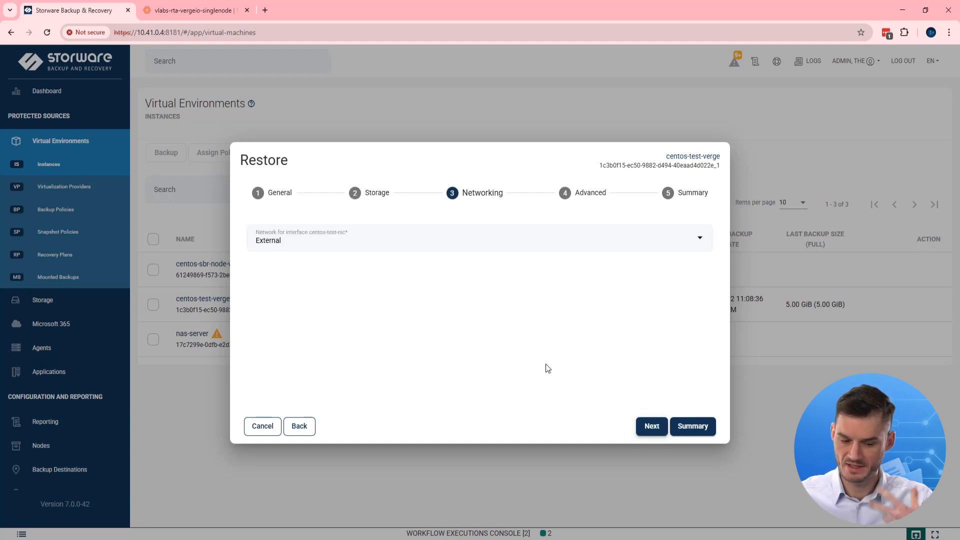
pyautogui.click(550, 245)
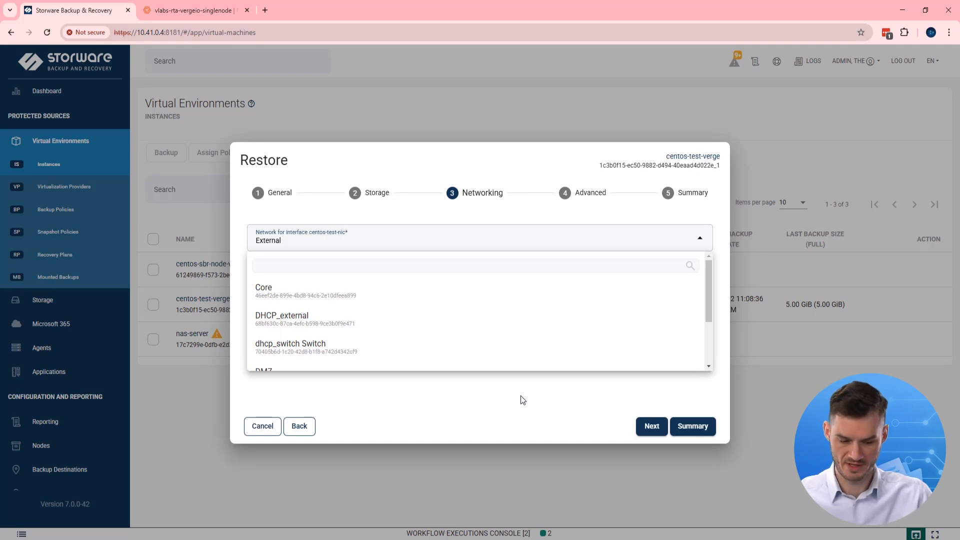
pyautogui.click(467, 421)
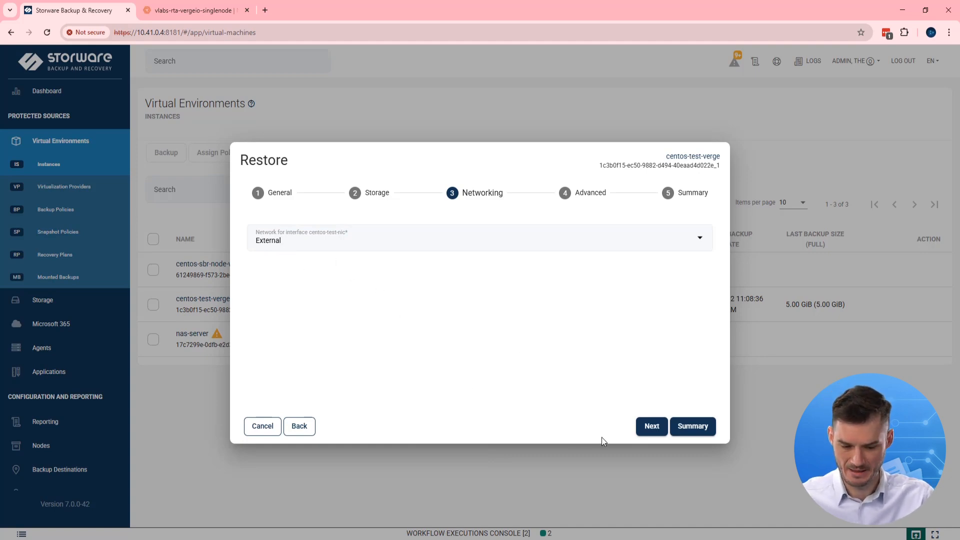
pyautogui.click(652, 426)
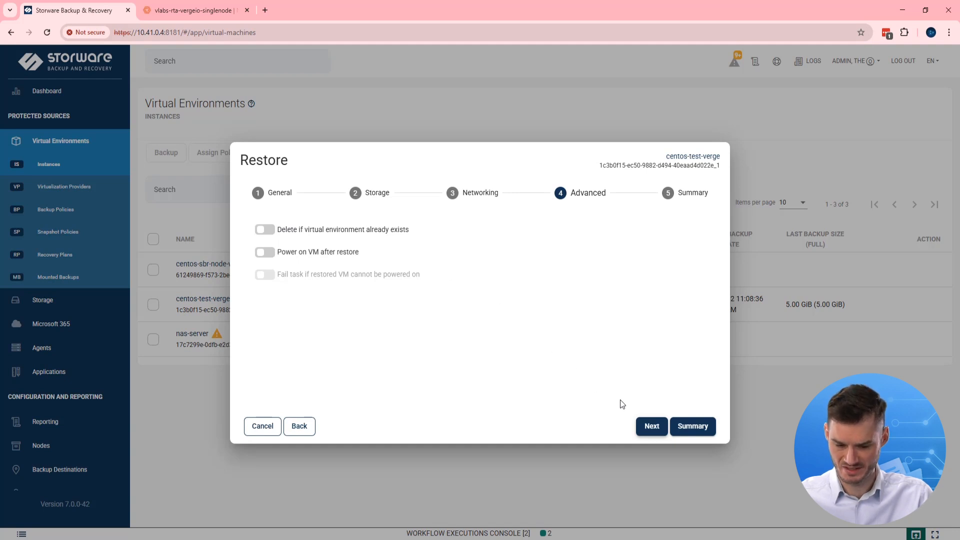
# - Review the summary for centos-test-verge_pp (Storage Tier 0, External network) and submit the restore
pyautogui.click(652, 427)
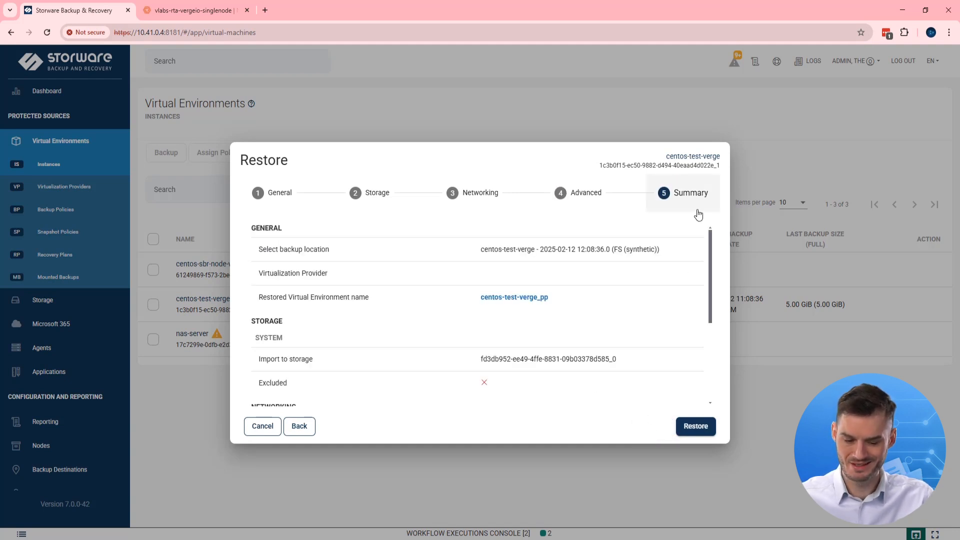
pyautogui.scroll(-5, 670, 233)
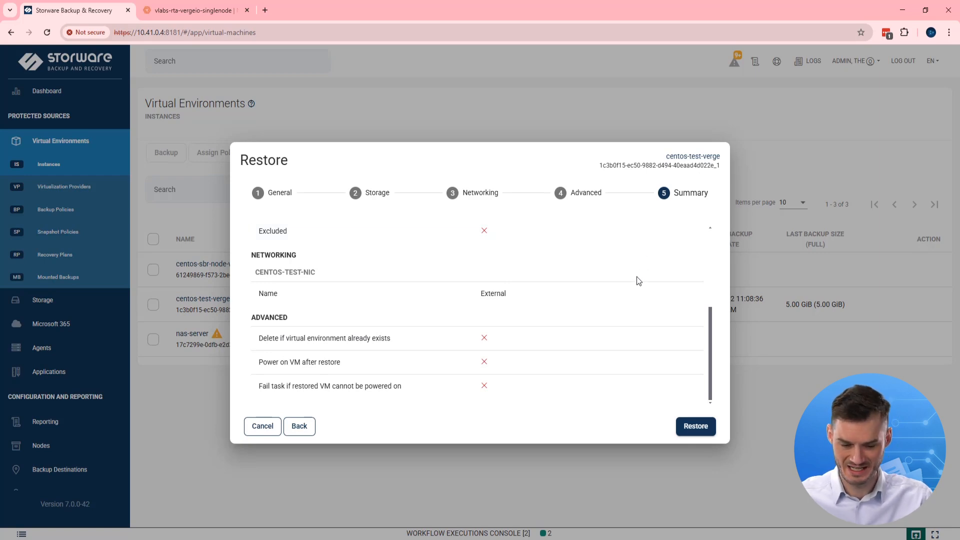
pyautogui.click(692, 433)
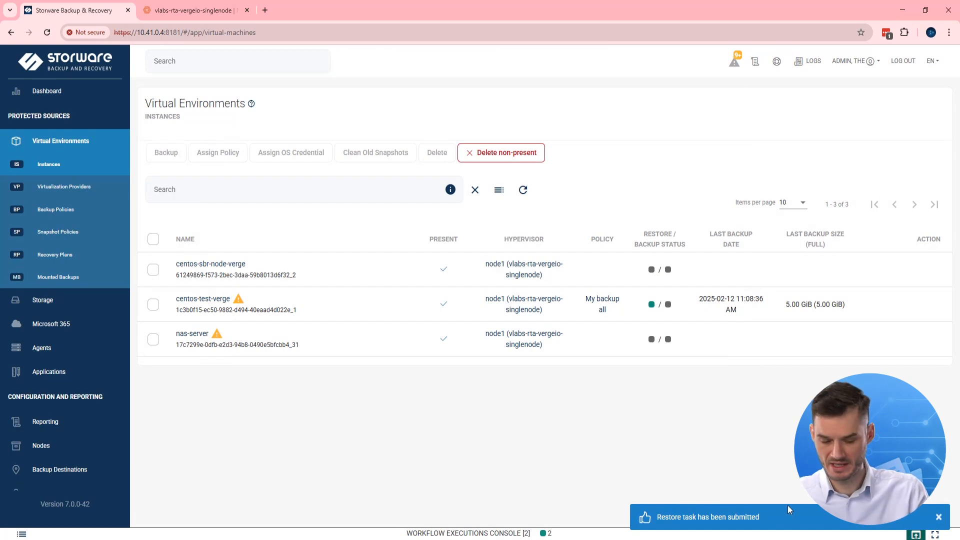
# - Confirm in Workflow Executions that the restore finished in 46 seconds, then refresh the instance list
pyautogui.click(582, 536)
pyautogui.click(943, 518)
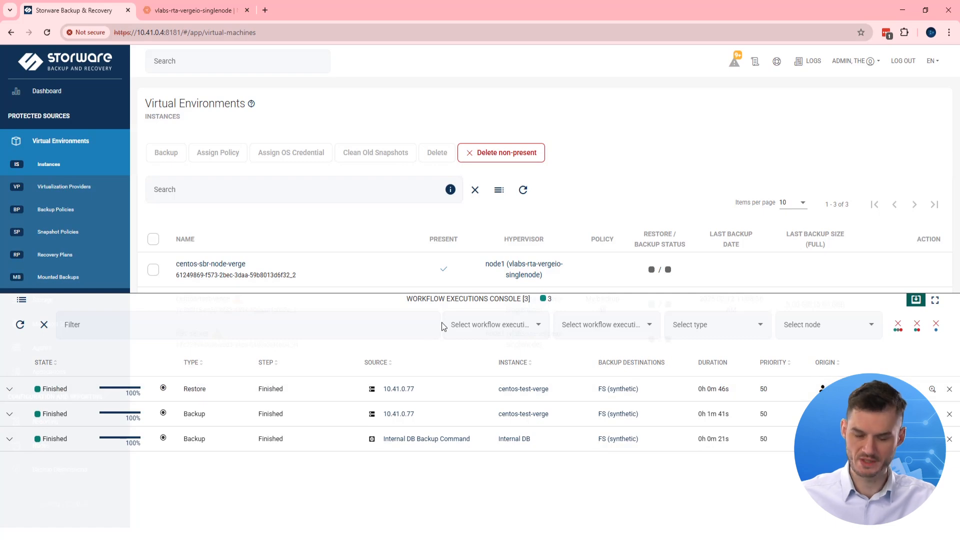
pyautogui.click(915, 300)
pyautogui.click(523, 190)
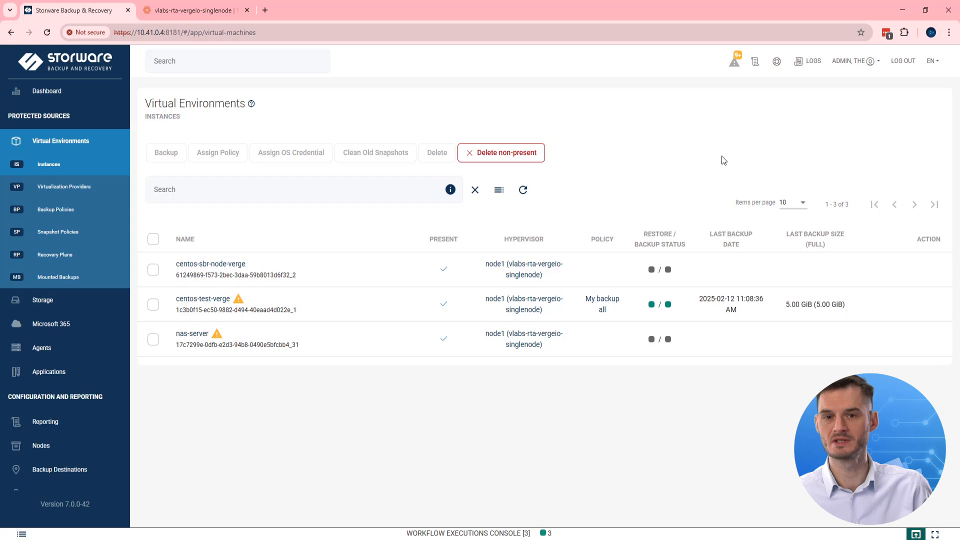
# - In the VergeOS console, go from the home dashboard through Machines to the Virtual Machines list
pyautogui.click(209, 14)
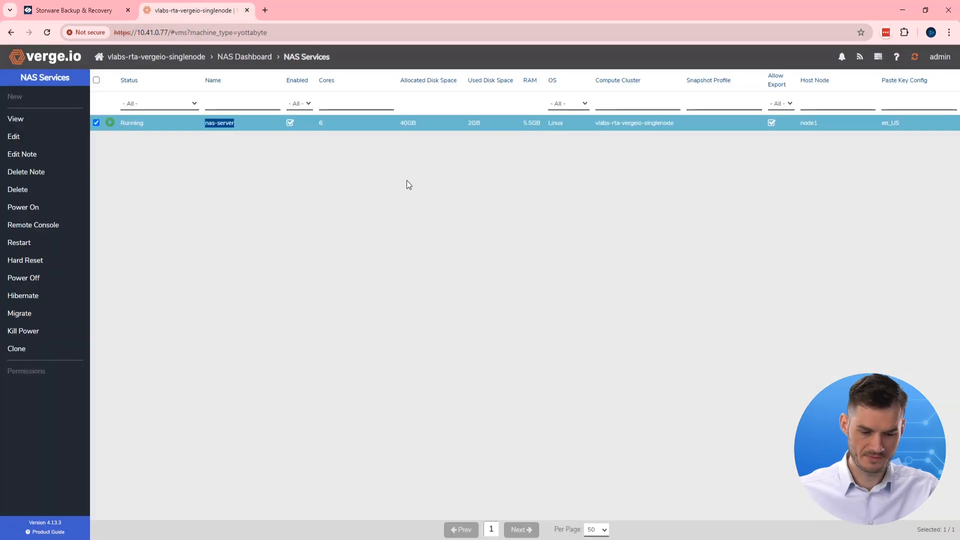
pyautogui.click(226, 58)
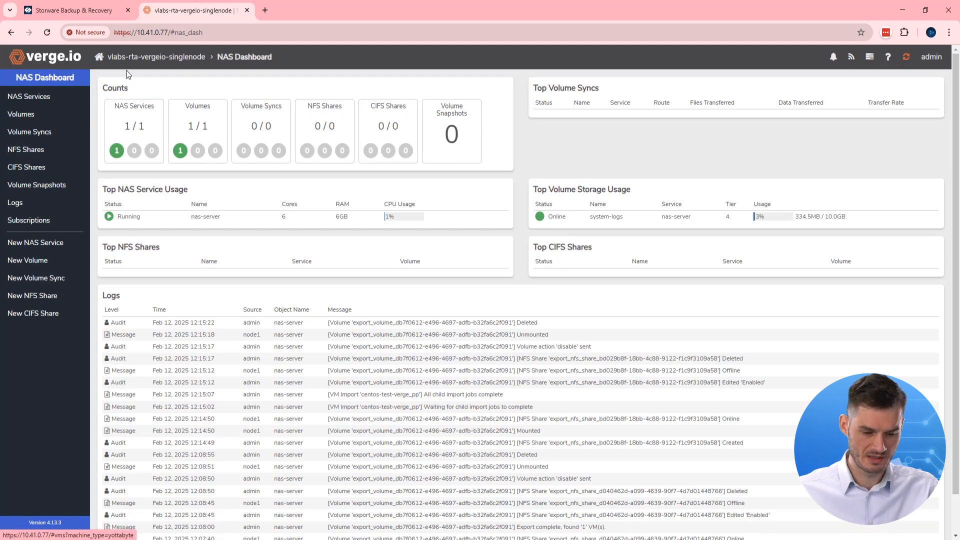
pyautogui.click(173, 58)
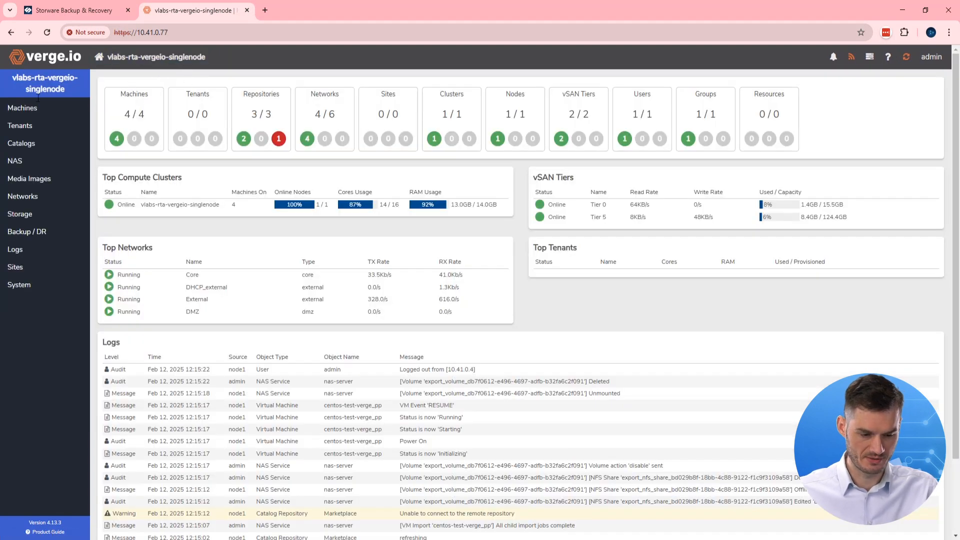
pyautogui.click(50, 113)
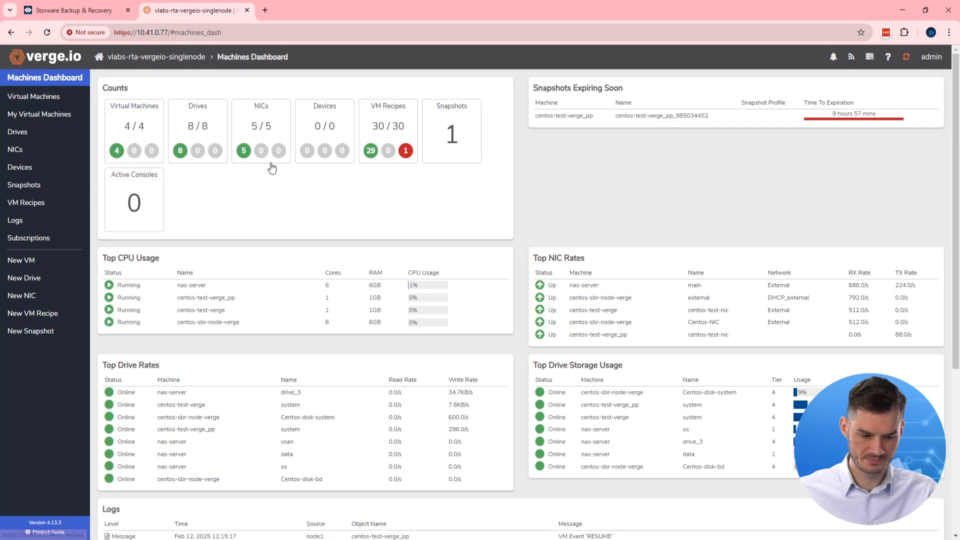
pyautogui.click(60, 101)
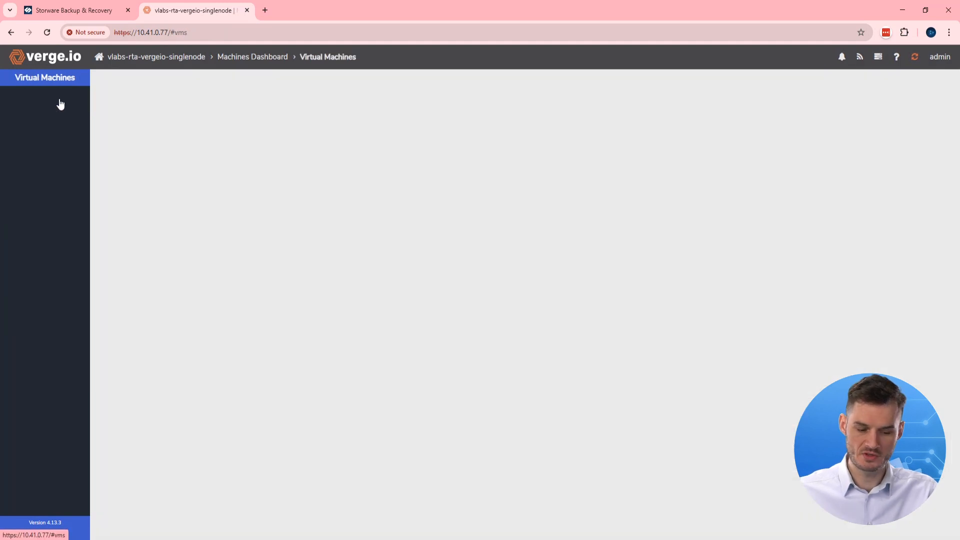